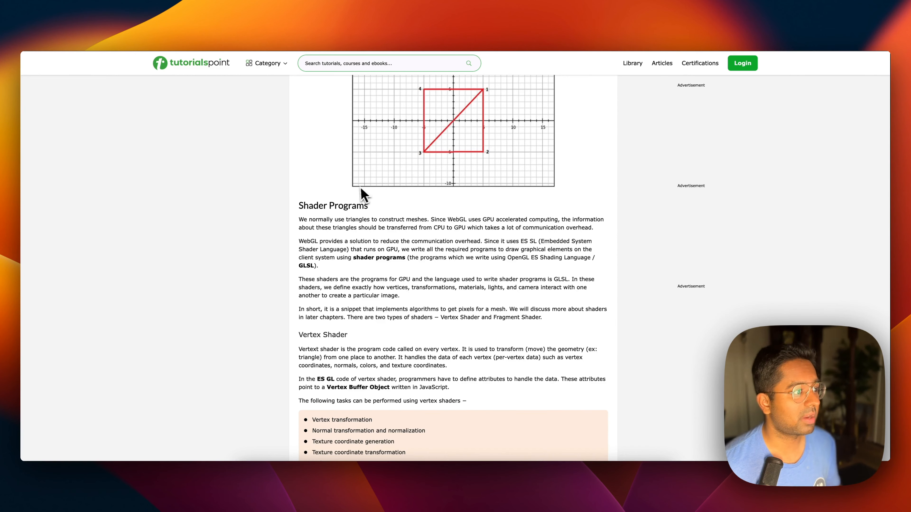
# - Read the Shader Programs section of the WebGL tutorial, including the vertex and fragment shader descriptions
pyautogui.scroll(-3, 361, 192)
pyautogui.scroll(-5, 359, 194)
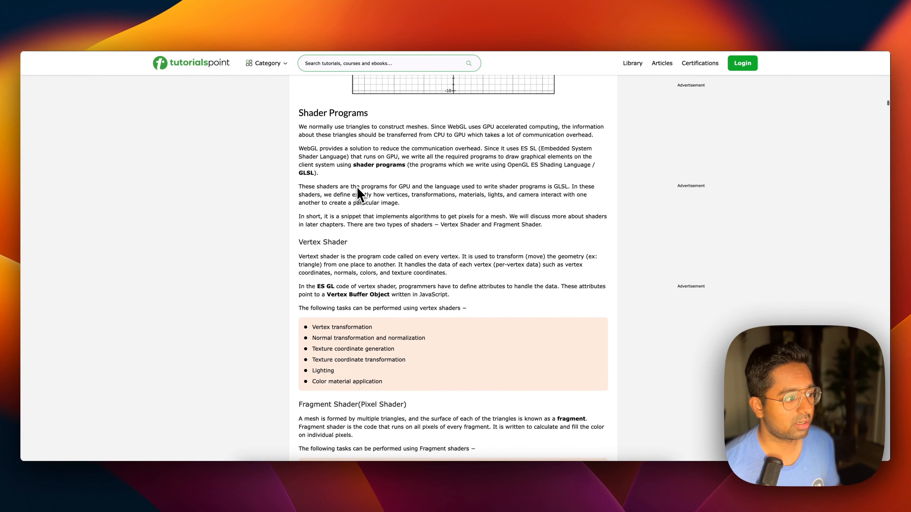
pyautogui.scroll(1, 358, 194)
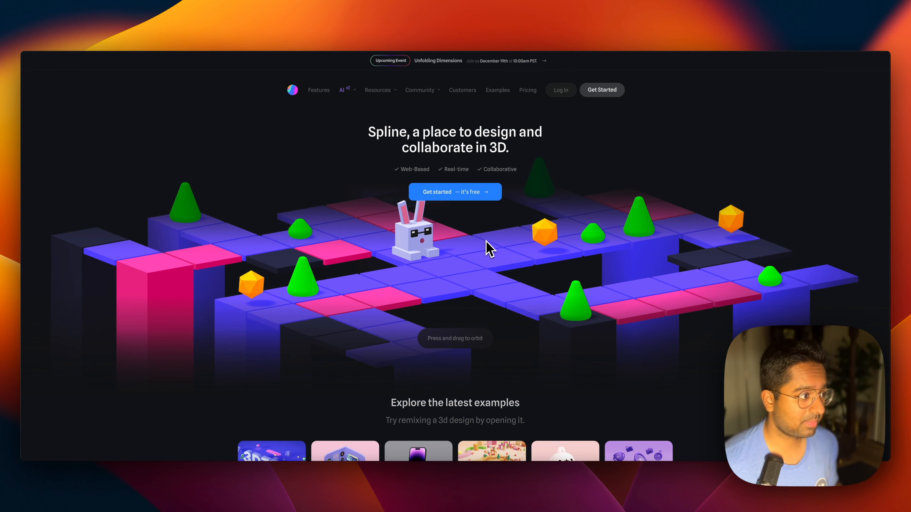
# - Look through the Spline homepage, including its interactive 3D scene, latest examples and companies using it
pyautogui.scroll(-1, 489, 247)
pyautogui.scroll(-4, 489, 247)
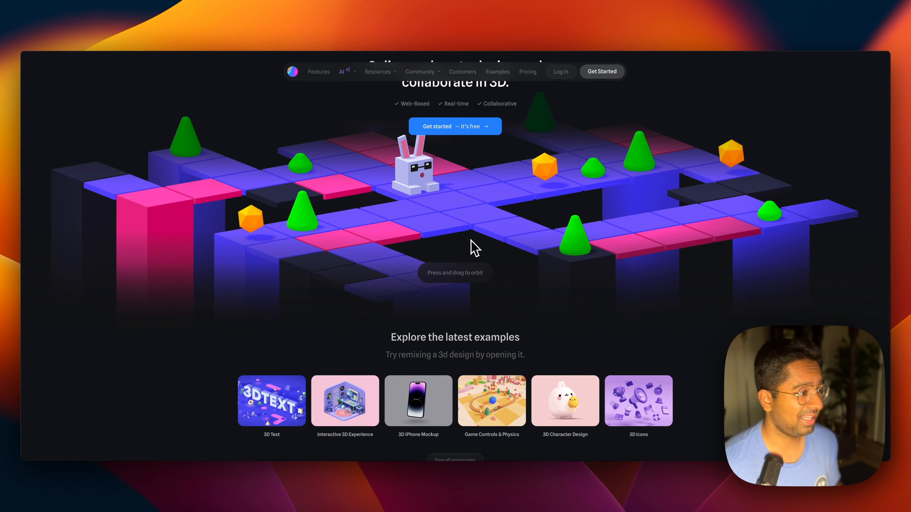
pyautogui.scroll(-2, 475, 248)
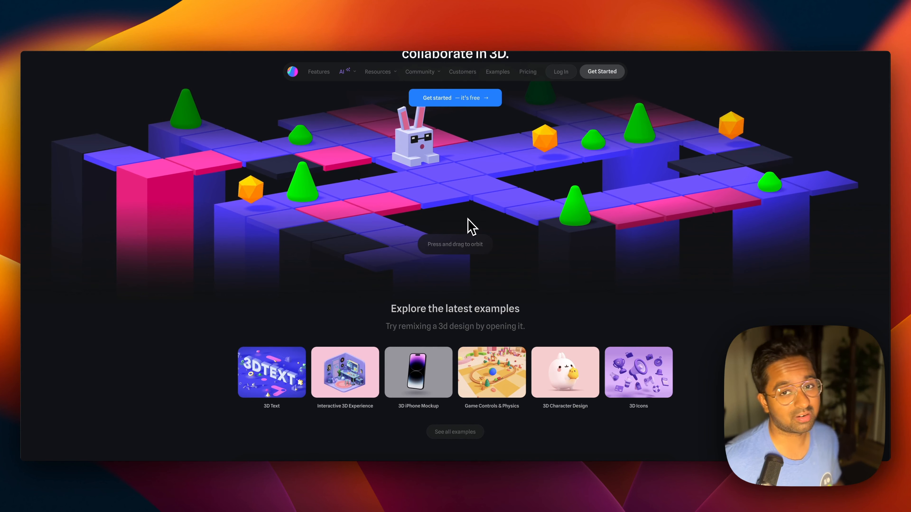
pyautogui.scroll(-12, 468, 220)
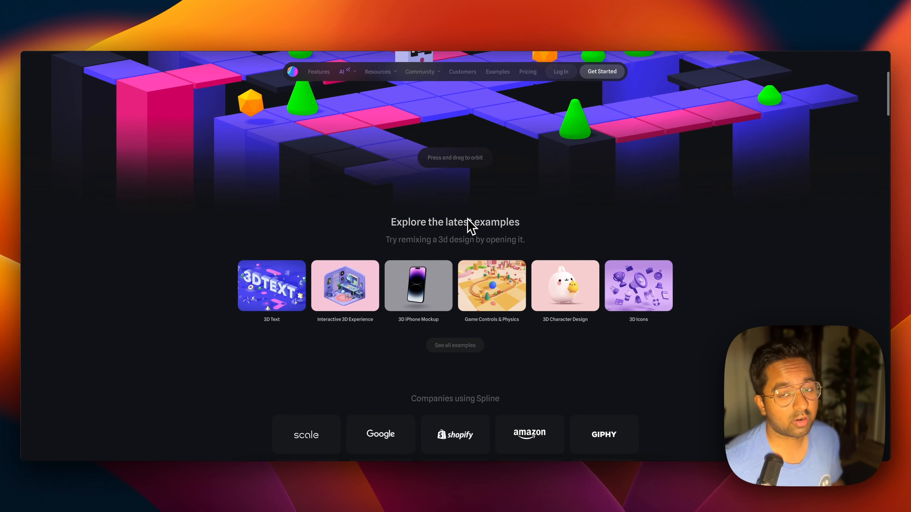
pyautogui.scroll(-20, 469, 226)
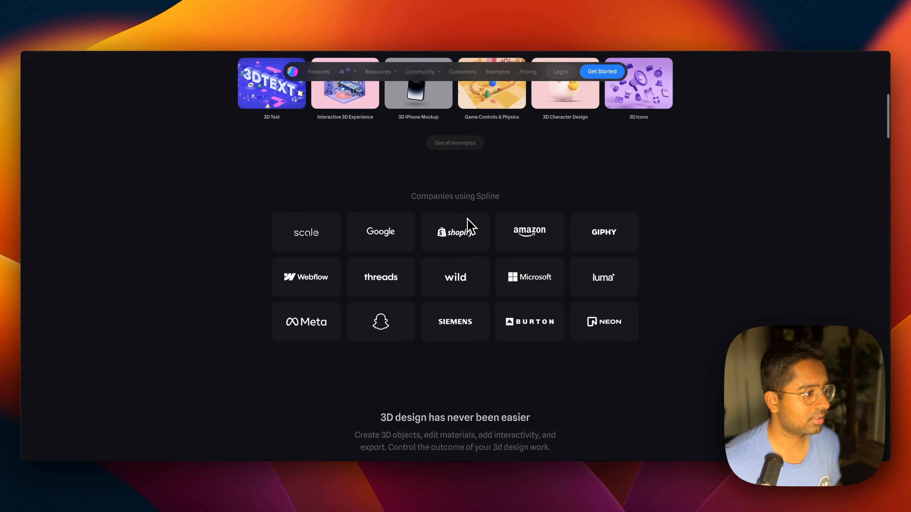
pyautogui.scroll(-6, 468, 223)
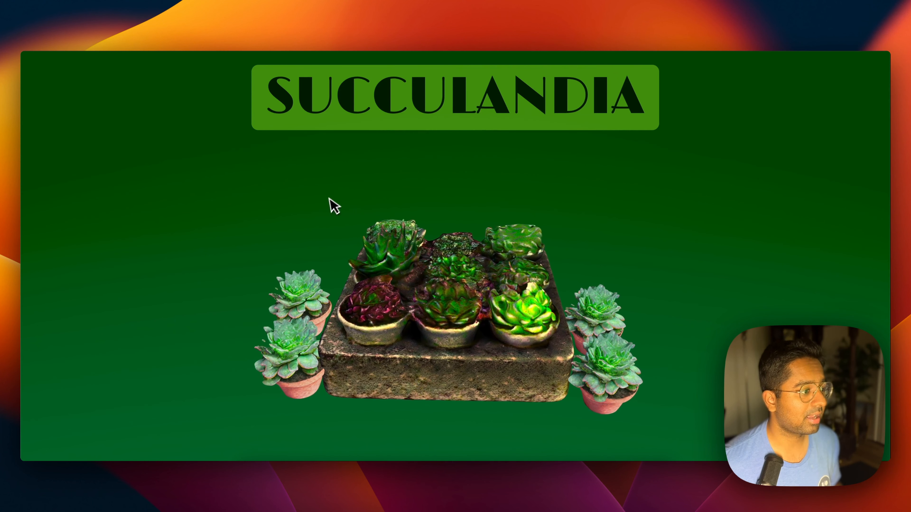
# - Preview the Succulandia landing page's scroll animation, view the generated succulent planter in Genie, and look at the page layout in Framer
pyautogui.scroll(-2, 443, 257)
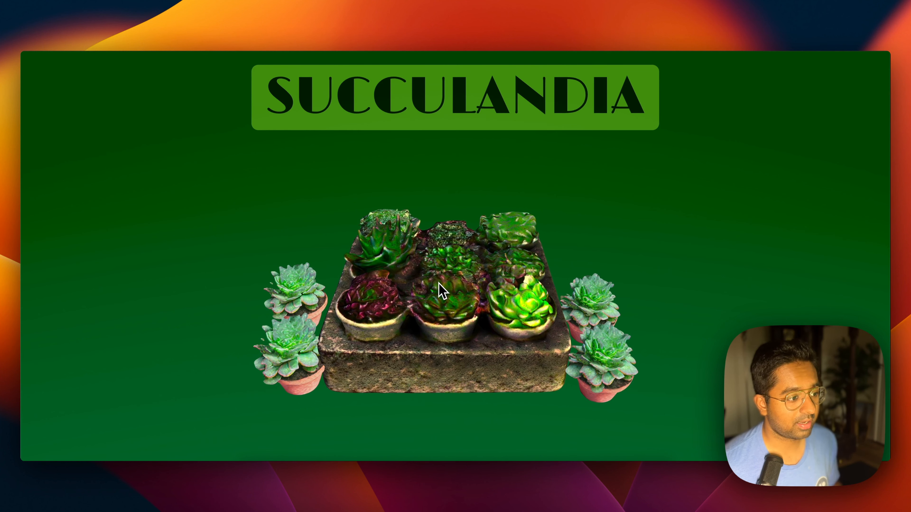
pyautogui.scroll(-5, 444, 293)
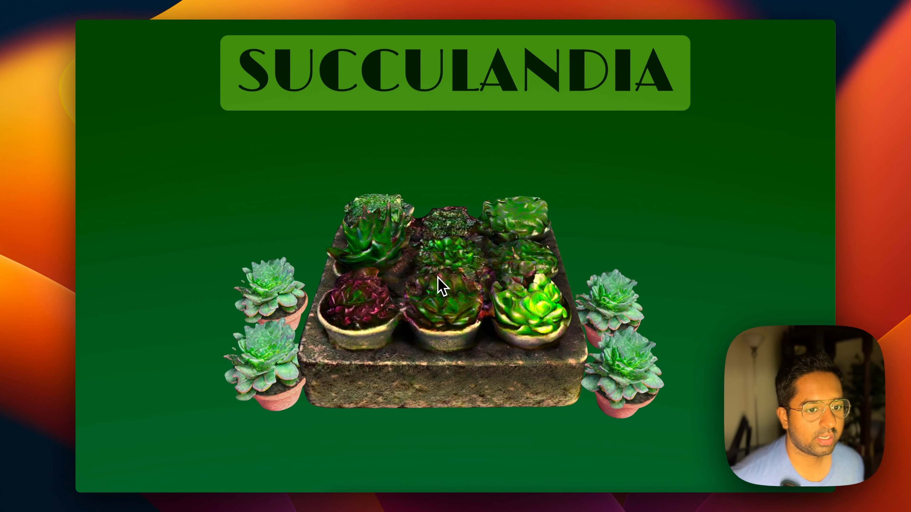
pyautogui.scroll(-5, 443, 292)
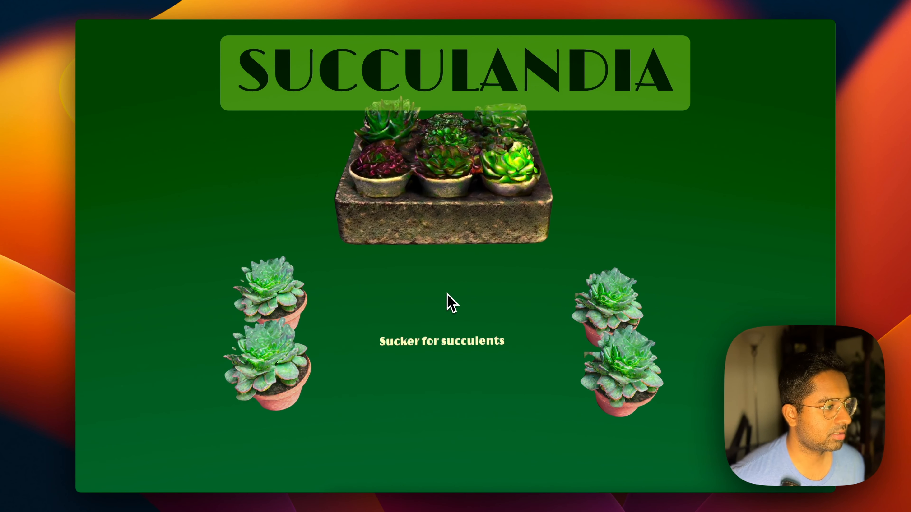
pyautogui.scroll(-3, 452, 304)
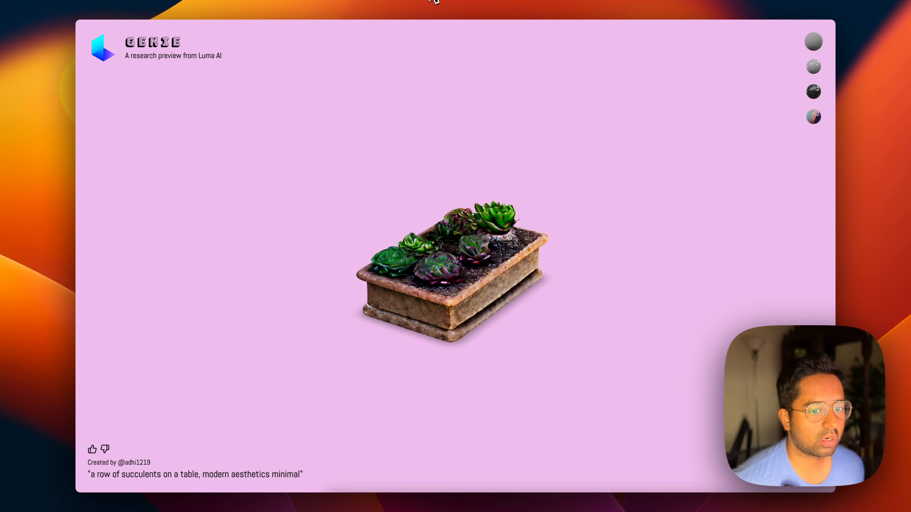
pyautogui.moveTo(518, 250); pyautogui.dragTo(461, 255)
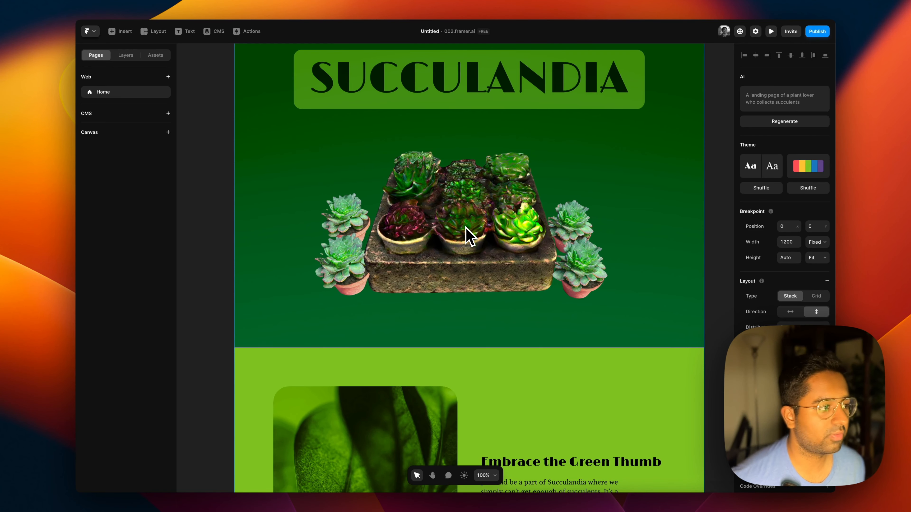
pyautogui.scroll(3, 470, 237)
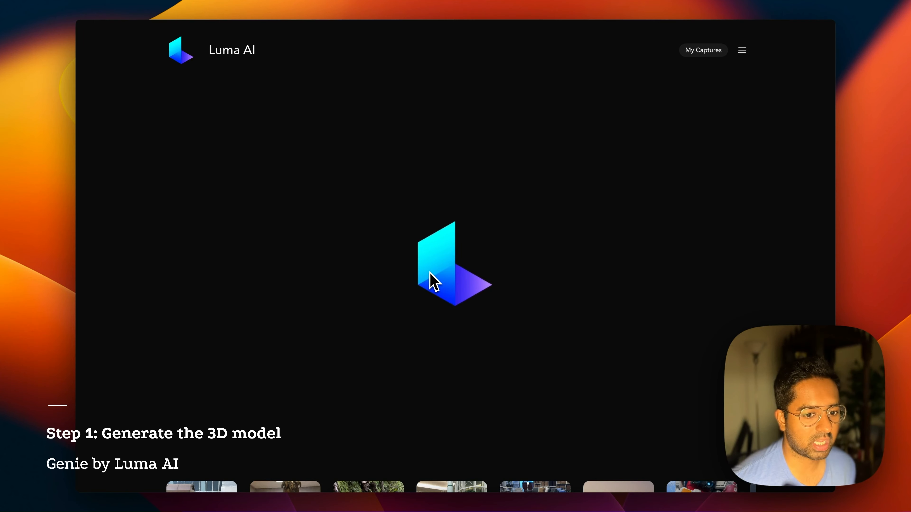
# - Look through the Luma AI homepage, examining the featured captures and the Capture in lifelike 3D section
pyautogui.scroll(-5, 430, 273)
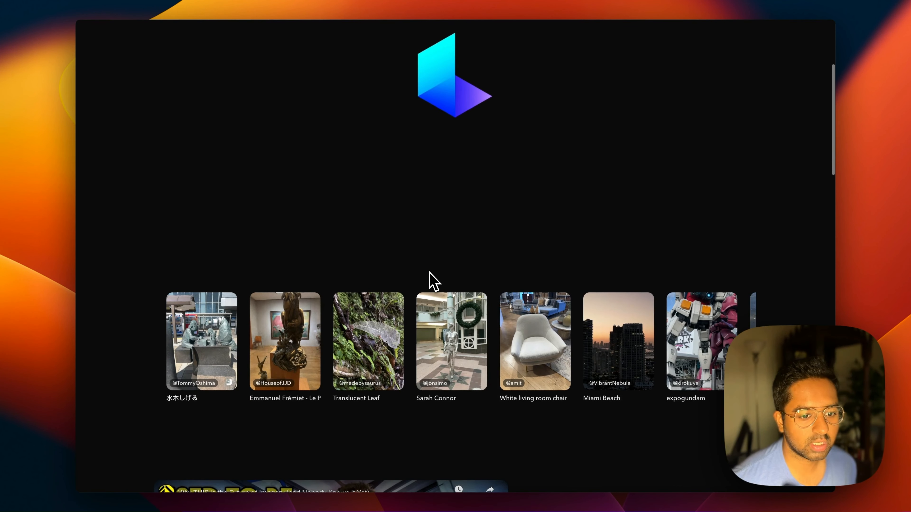
pyautogui.scroll(-2, 401, 253)
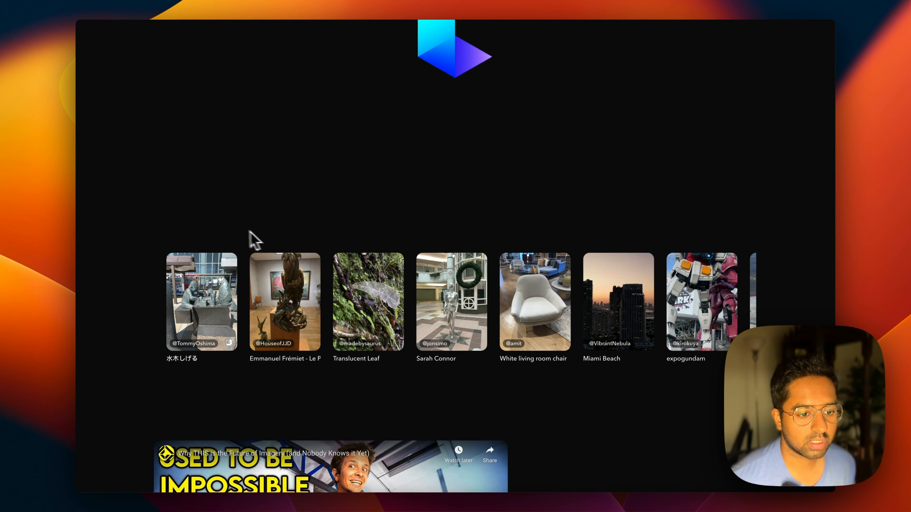
pyautogui.scroll(-4, 258, 236)
pyautogui.scroll(-2, 258, 236)
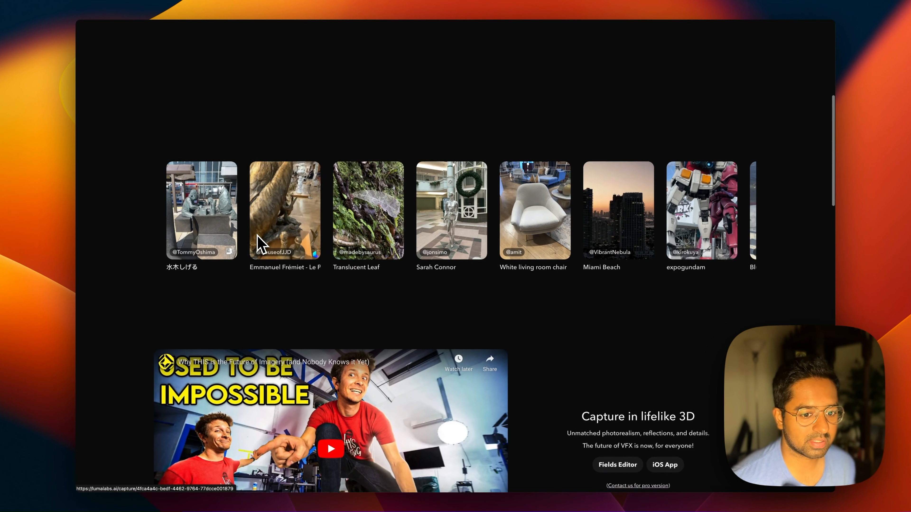
pyautogui.scroll(-3, 258, 239)
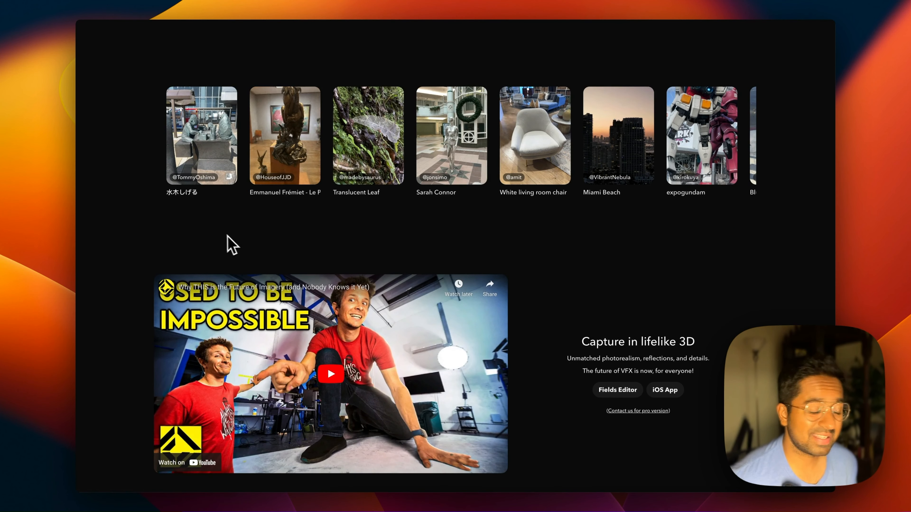
pyautogui.scroll(-4, 233, 242)
pyautogui.scroll(-6, 237, 246)
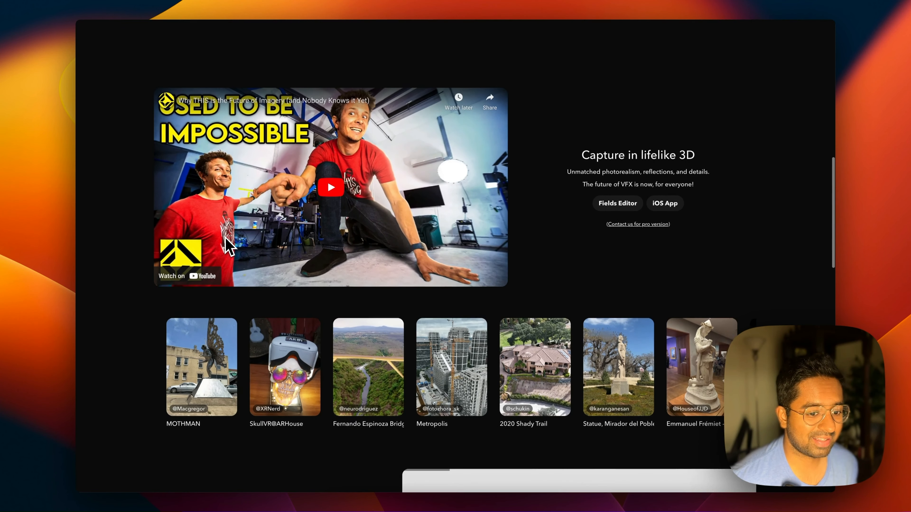
pyautogui.scroll(-10, 225, 237)
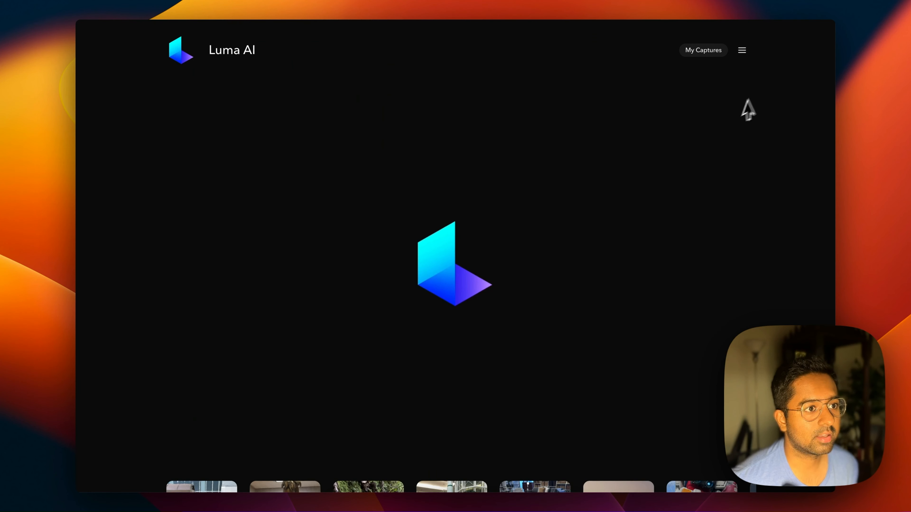
# - Open Luma AI's Discord server from its website and go to the first genie channel
pyautogui.click(742, 52)
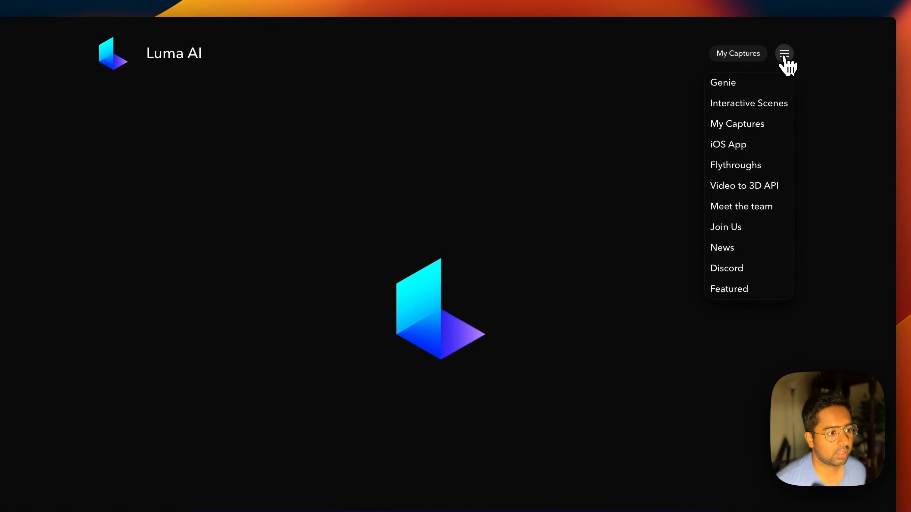
pyautogui.click(735, 274)
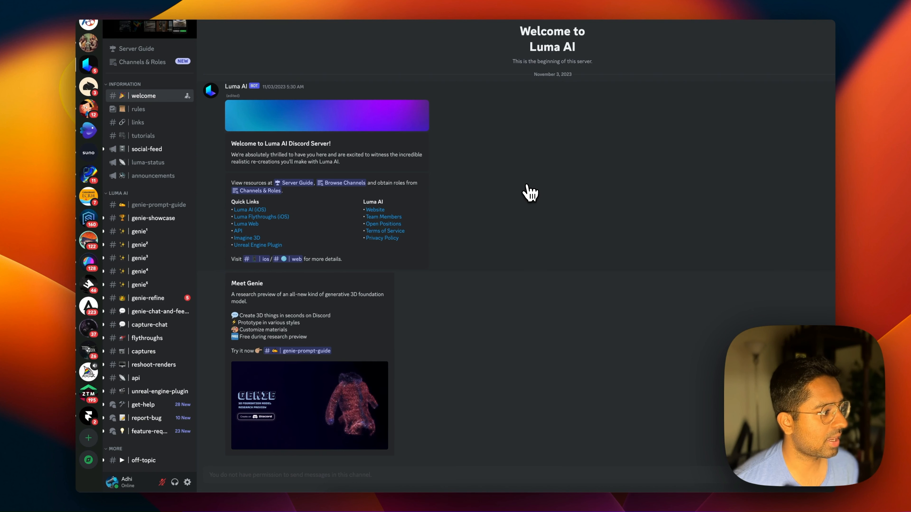
pyautogui.moveTo(146, 236)
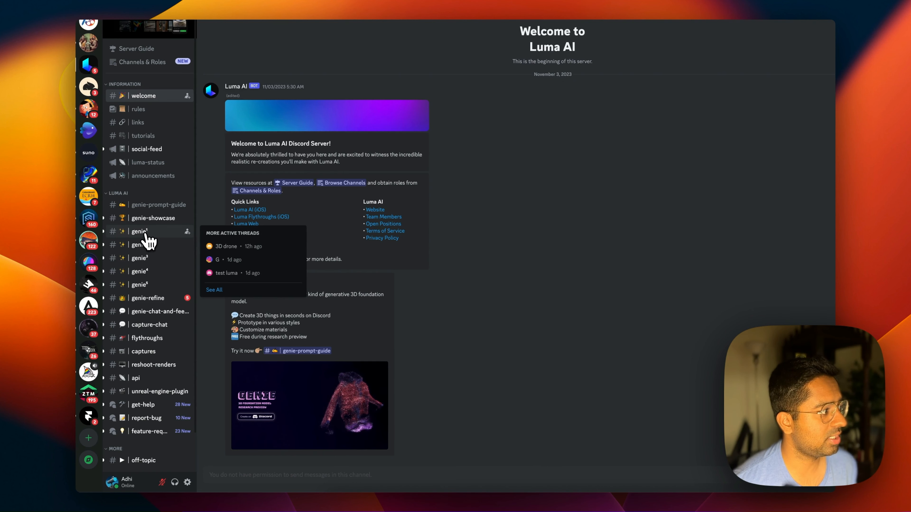
pyautogui.click(145, 236)
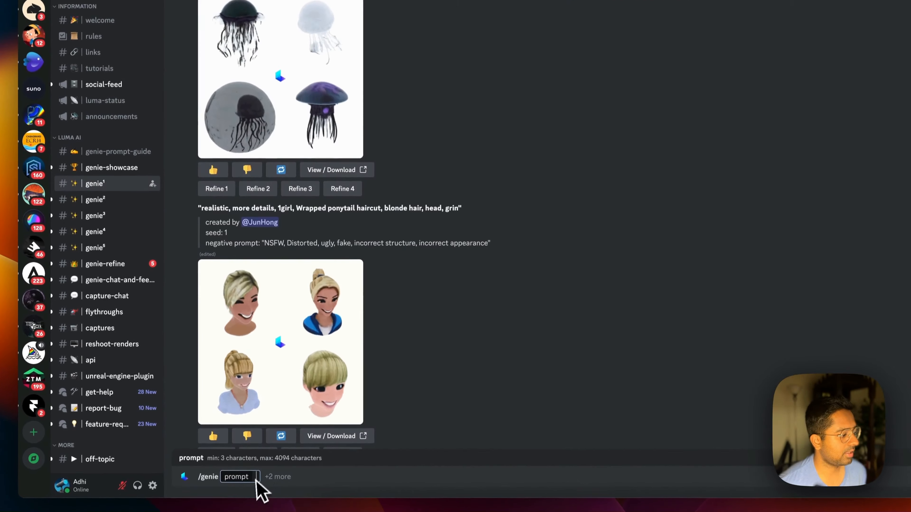
# - Submit a /genie command with the prompt "a row of succulents on a walnut table modern aesthetics minimal"
pyautogui.press('BackSpace')
pyautogui.press('BackSpace')
pyautogui.press('BackSpace')
pyautogui.write('ie')
pyautogui.press('Return')
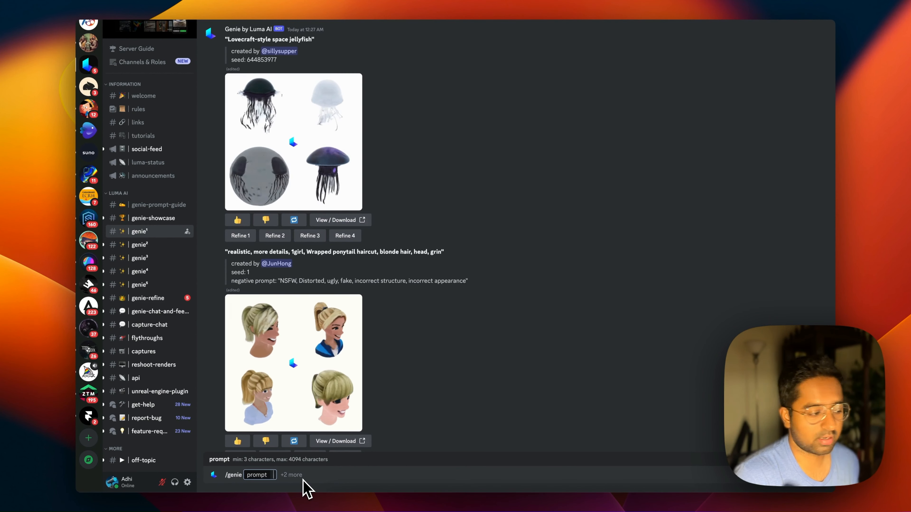
pyautogui.write('succulents')
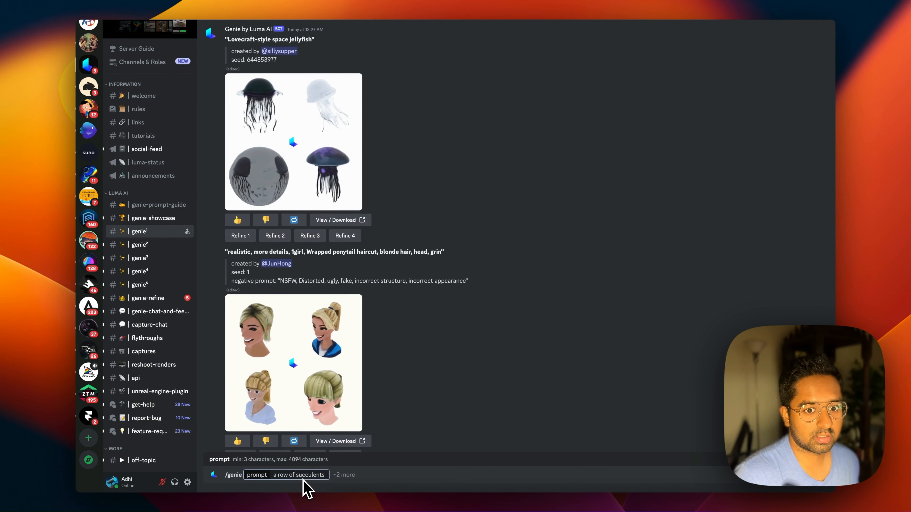
pyautogui.write(' on a walnut table')
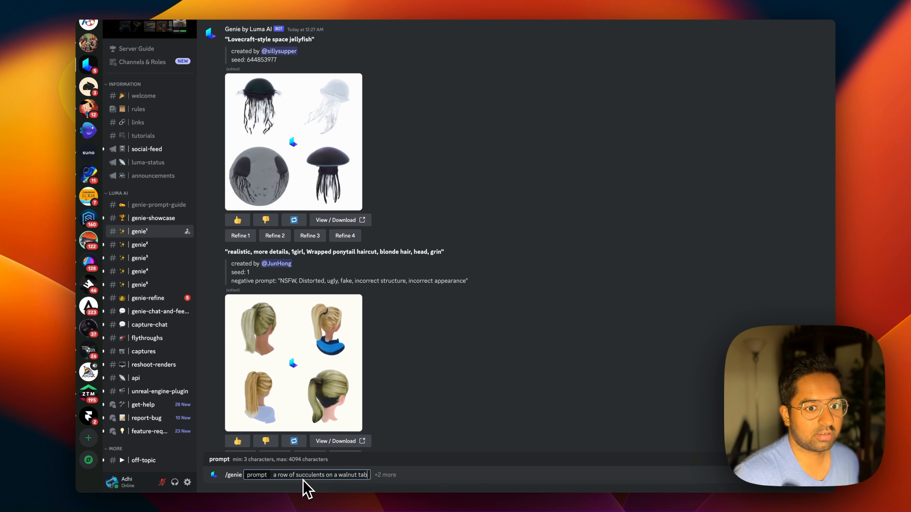
pyautogui.write(' modern aesthetics minimal')
pyautogui.press('Return')
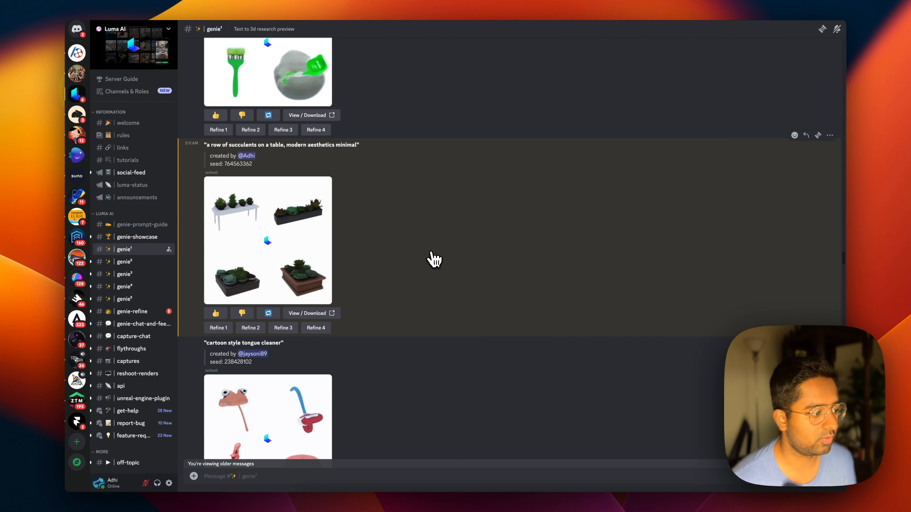
# - Open the refined model of potted succulents on a square stone block in the Luma Genie web viewer and inspect it from several sides
pyautogui.scroll(-5, 409, 267)
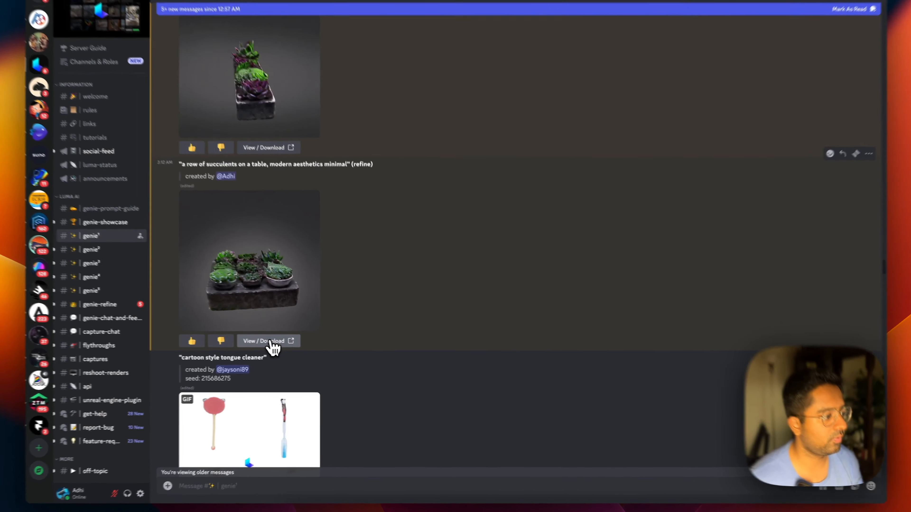
pyautogui.click(286, 345)
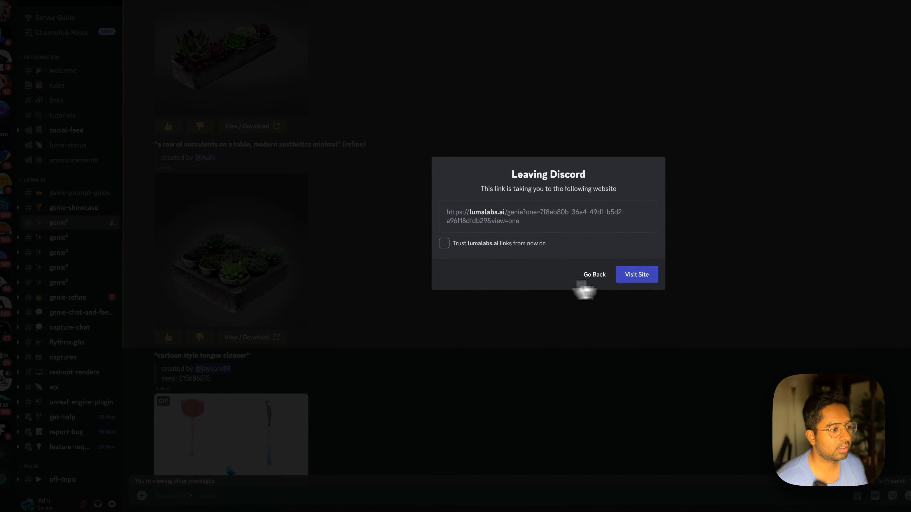
pyautogui.click(638, 276)
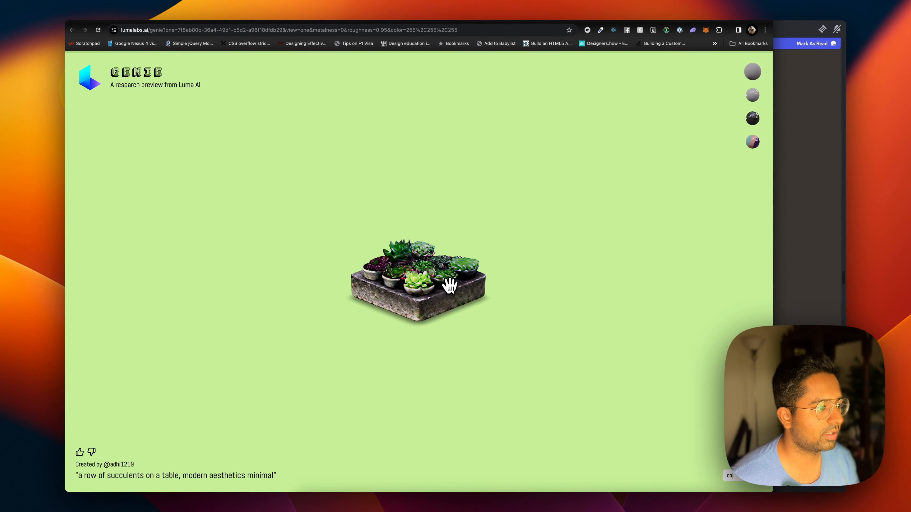
pyautogui.scroll(5, 407, 283)
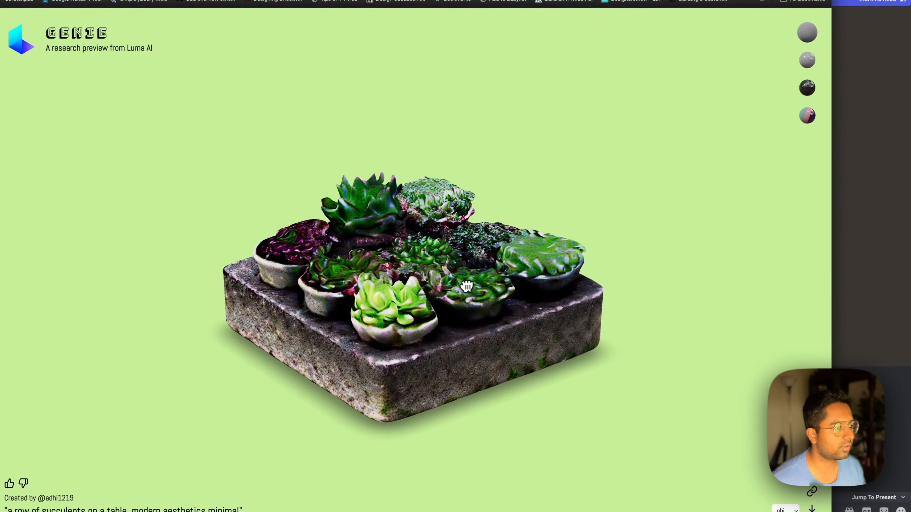
pyautogui.moveTo(467, 286); pyautogui.dragTo(359, 257)
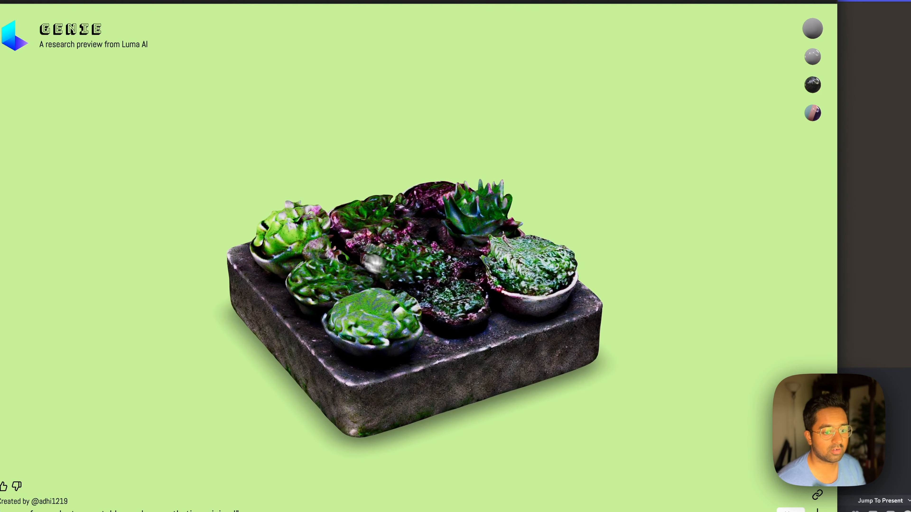
pyautogui.moveTo(445, 287); pyautogui.dragTo(372, 287)
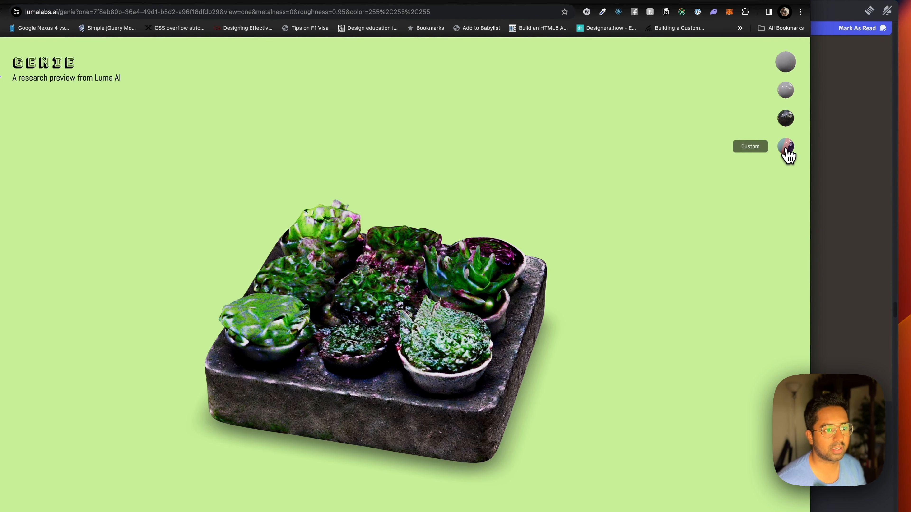
# - Give the succulent block a custom material with metalness 0.44, roughness 1.00 and the yellow tint #f2f871
pyautogui.click(785, 149)
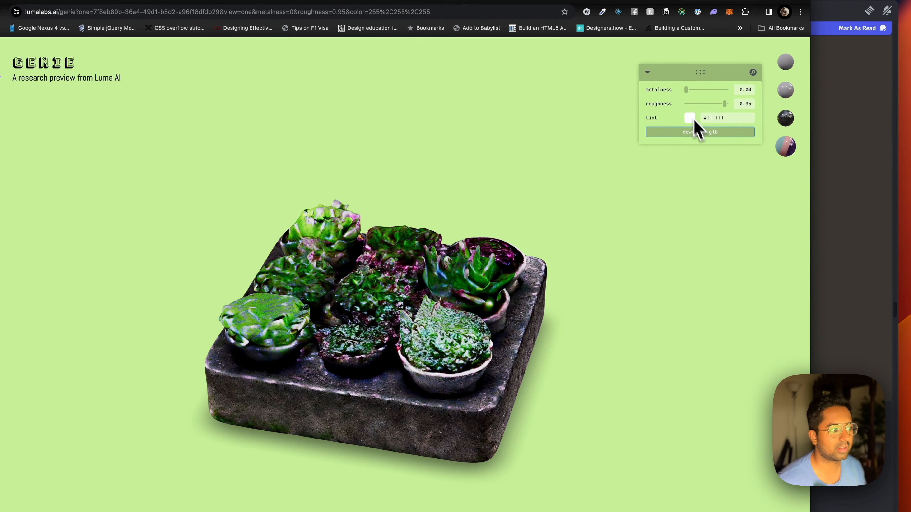
pyautogui.moveTo(686, 90); pyautogui.dragTo(700, 90)
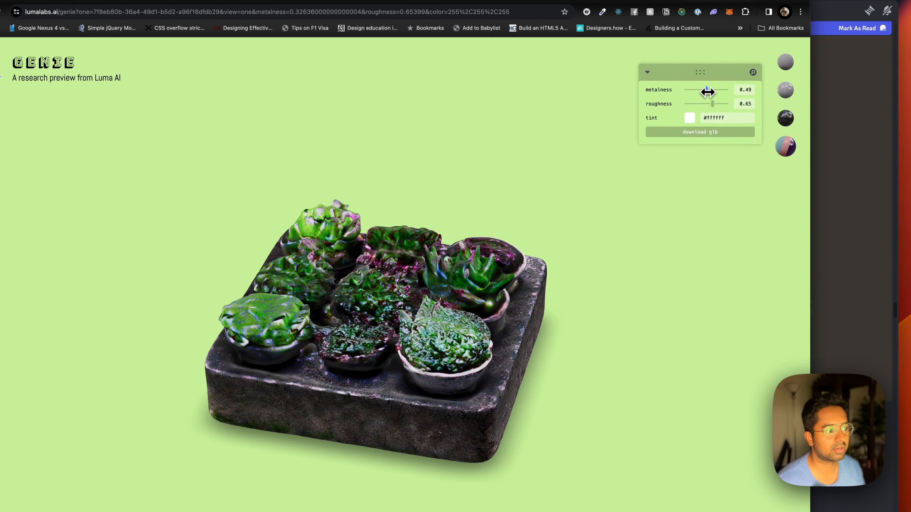
pyautogui.moveTo(713, 105); pyautogui.dragTo(719, 105)
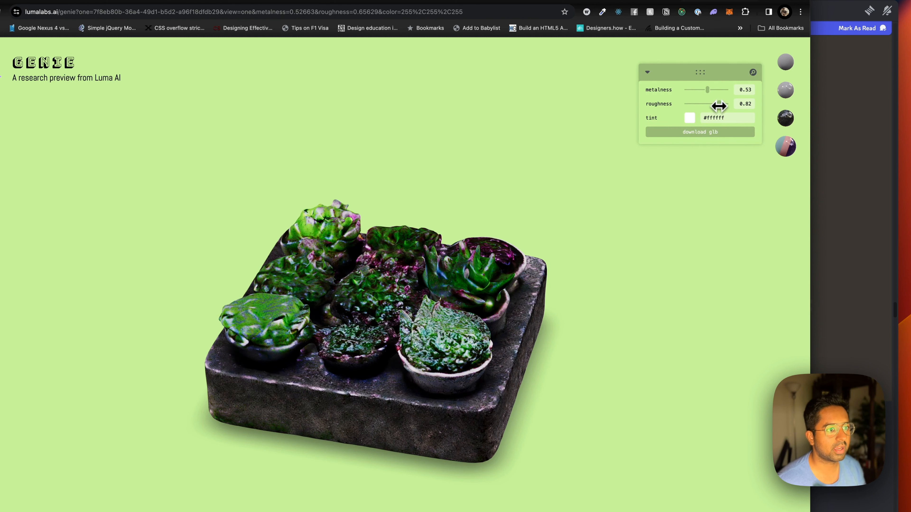
pyautogui.click(690, 119)
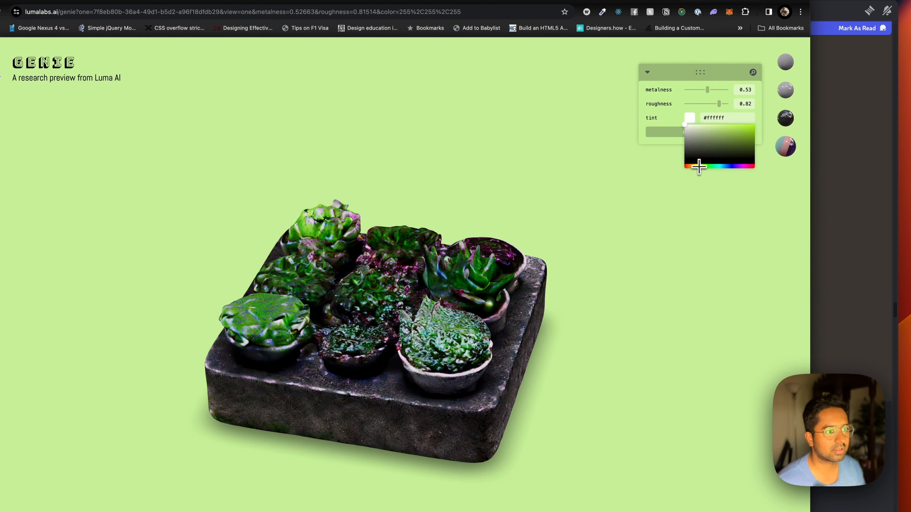
pyautogui.moveTo(725, 146); pyautogui.dragTo(723, 127)
pyautogui.moveTo(720, 106)
pyautogui.mouseDown()
pyautogui.moveTo(700, 103)
pyautogui.moveTo(725, 104)
pyautogui.mouseUp()
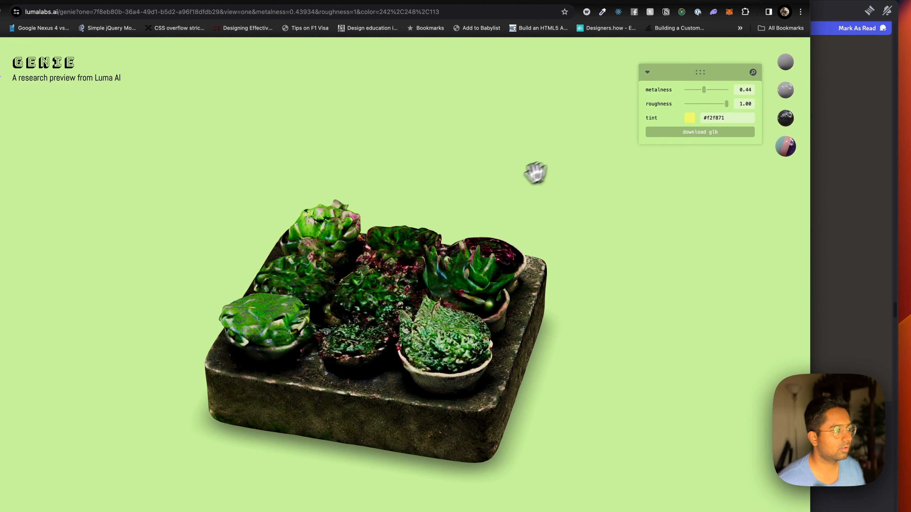
# - Check the tinted succulent block from another angle and up close, and download it as a GLB file
pyautogui.moveTo(535, 173); pyautogui.dragTo(526, 416)
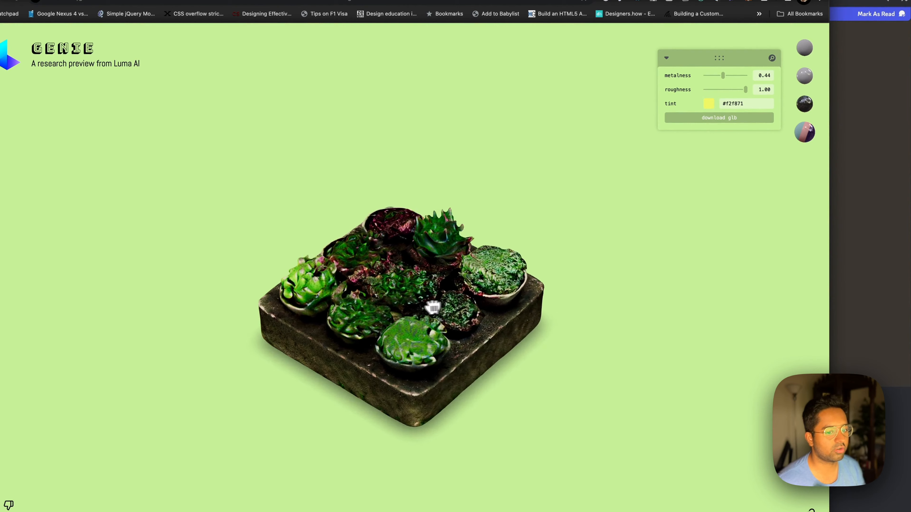
pyautogui.scroll(5, 403, 302)
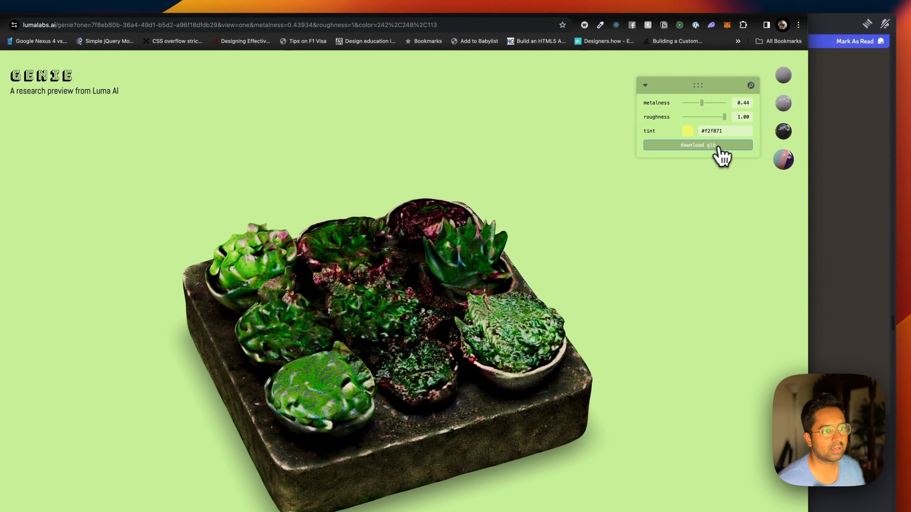
pyautogui.click(718, 147)
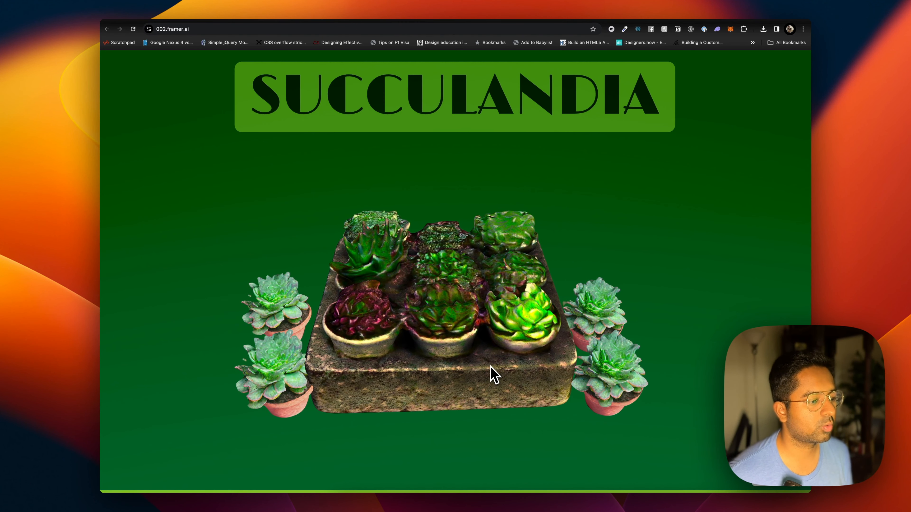
# - Switch to Discord and find the Genie results for the prompt "a small highly detailed succulent"
pyautogui.press('super+Tab')
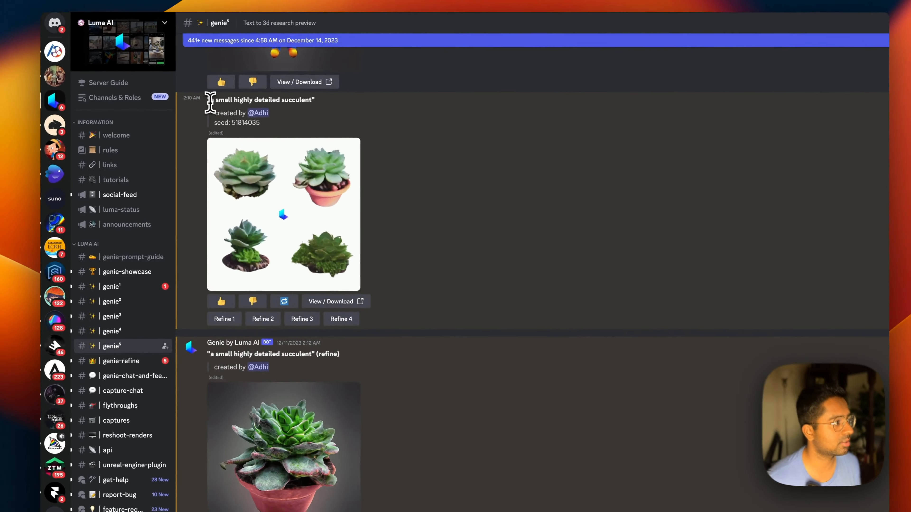
pyautogui.moveTo(256, 118); pyautogui.dragTo(343, 120)
pyautogui.moveTo(274, 102); pyautogui.dragTo(298, 102)
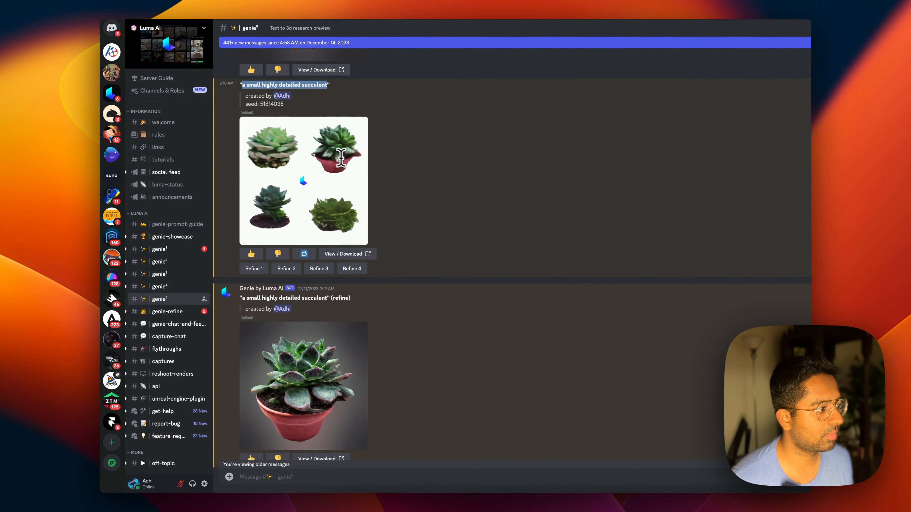
pyautogui.scroll(-3, 539, 315)
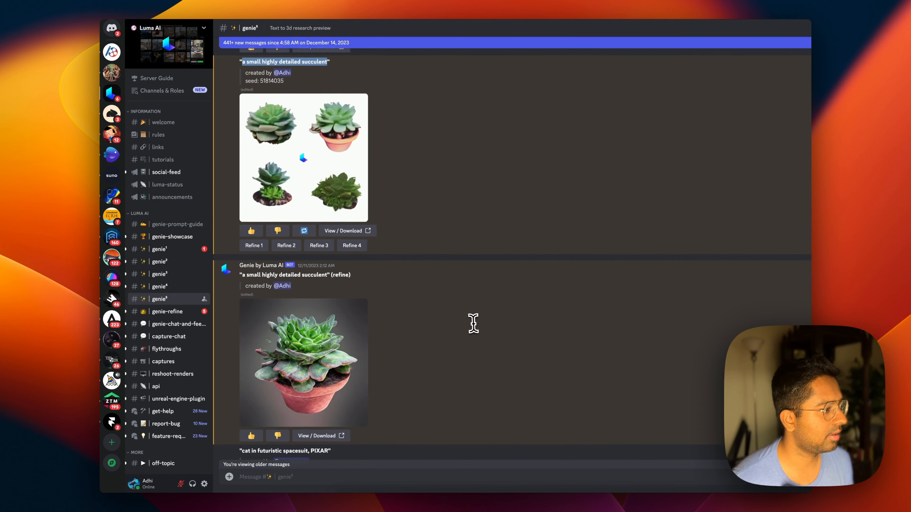
pyautogui.scroll(-2, 287, 294)
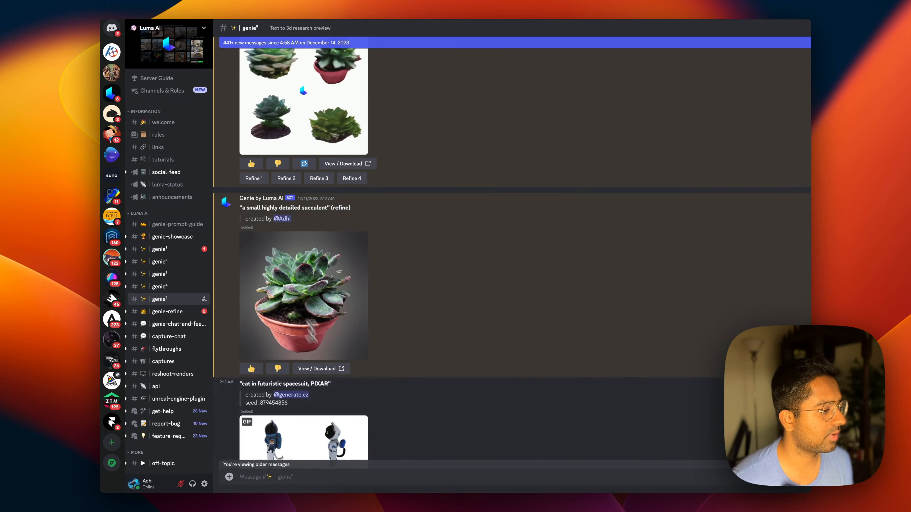
# - Open the refined single potted succulent in the Luma Genie web viewer and inspect it from several sides and distances
pyautogui.click(321, 372)
pyautogui.click(641, 293)
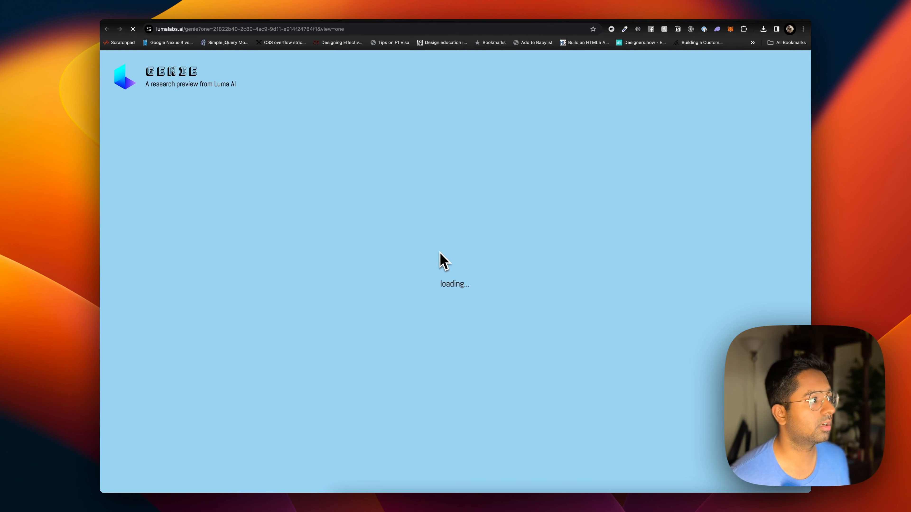
pyautogui.moveTo(430, 249); pyautogui.dragTo(450, 270)
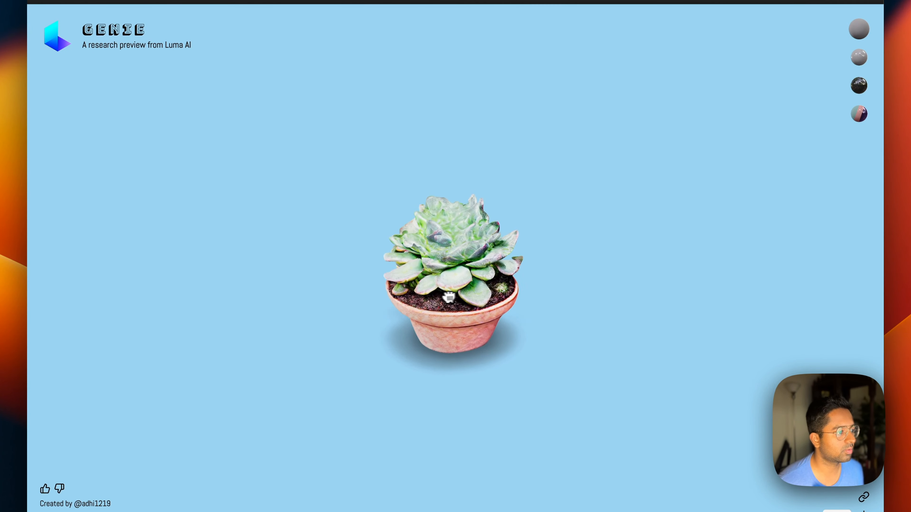
pyautogui.scroll(5, 451, 270)
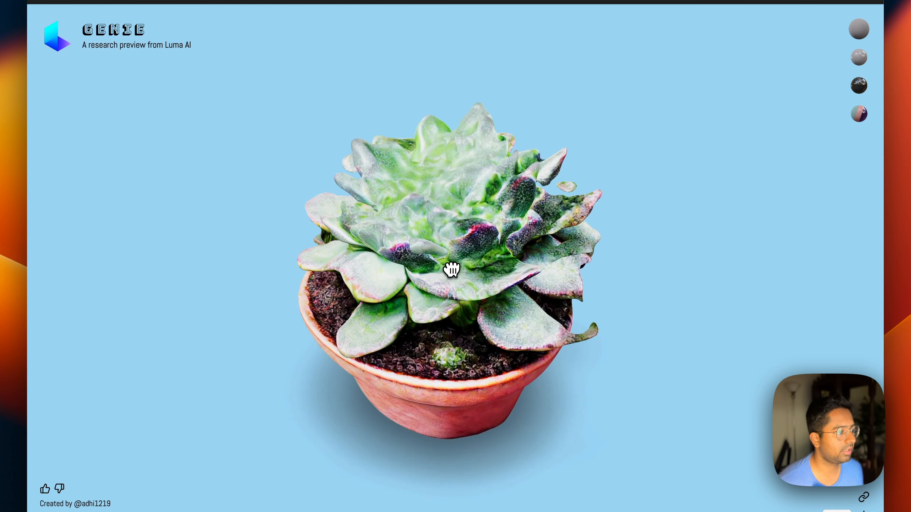
pyautogui.scroll(-3, 451, 269)
pyautogui.moveTo(456, 250); pyautogui.dragTo(553, 241)
pyautogui.scroll(-5, 484, 257)
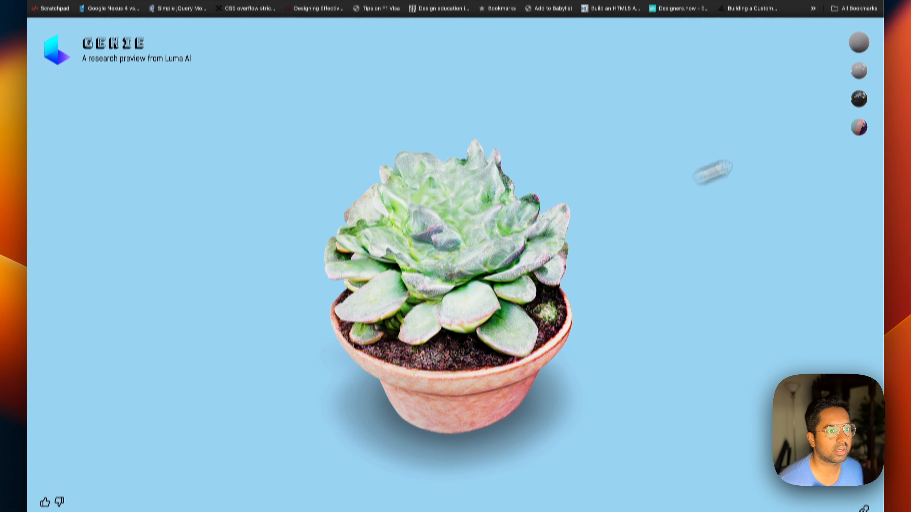
# - Customize the potted succulent's material with the green tint #85f253 and metalness of about 0.49, and download it as a GLB file
pyautogui.click(860, 114)
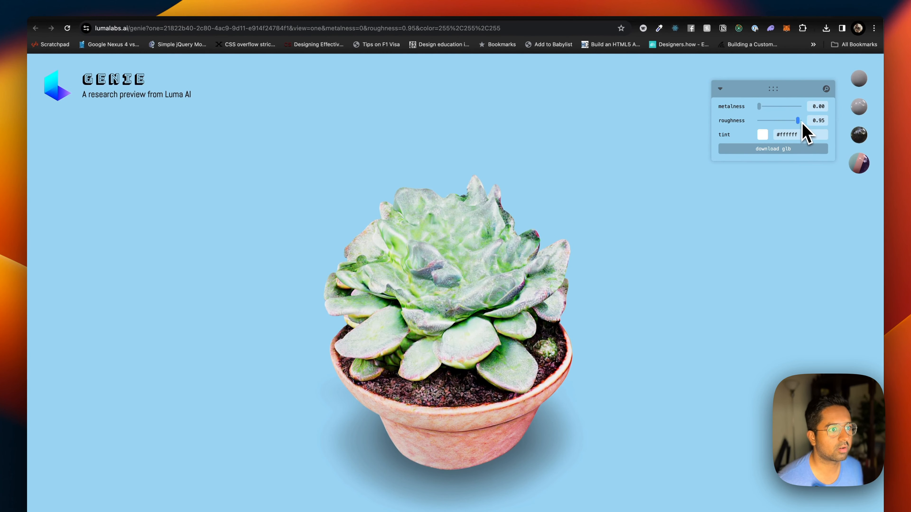
pyautogui.click(763, 135)
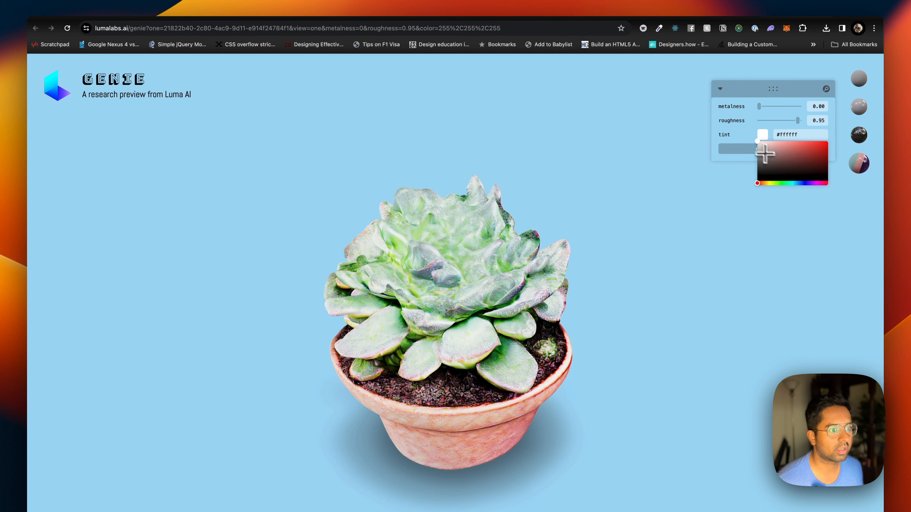
pyautogui.click(778, 182)
pyautogui.moveTo(786, 159); pyautogui.dragTo(801, 146)
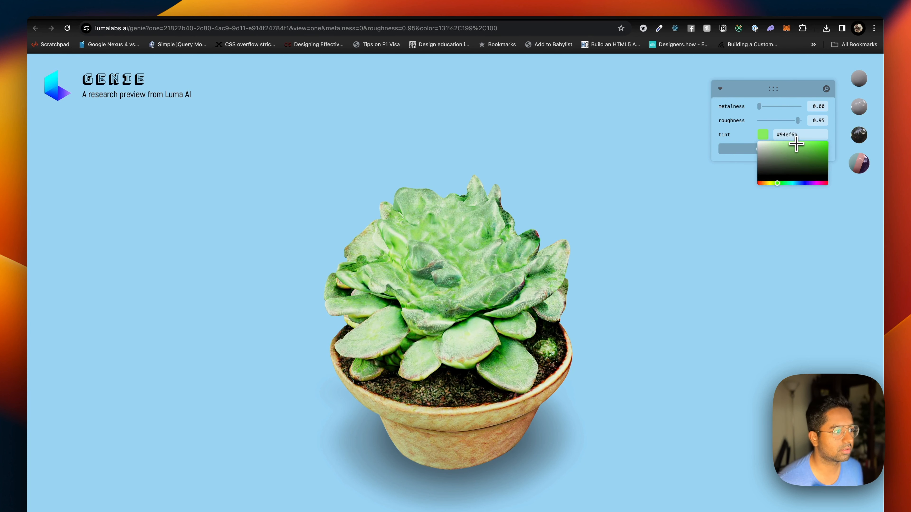
pyautogui.moveTo(759, 106); pyautogui.dragTo(781, 107)
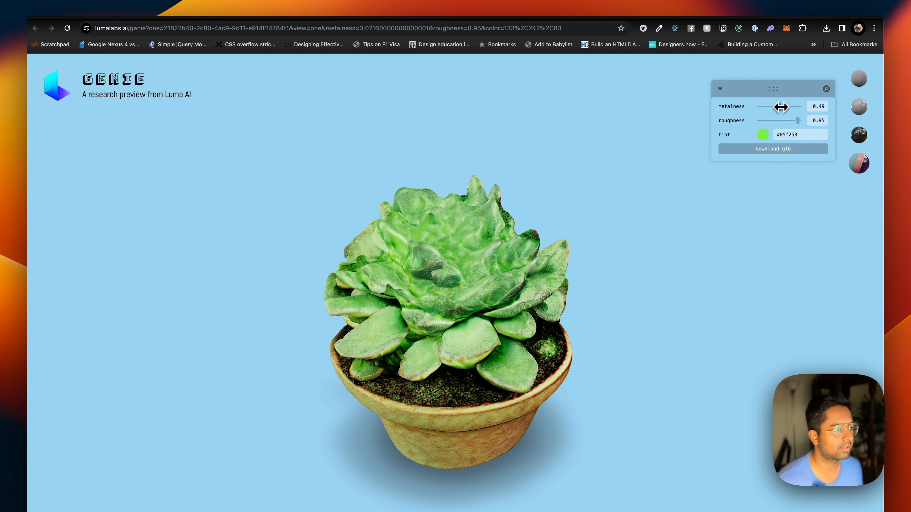
pyautogui.click(778, 150)
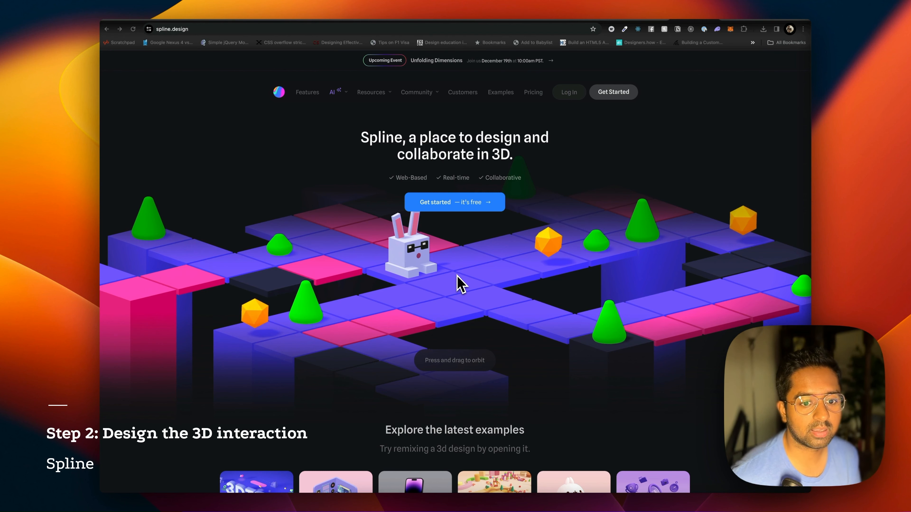
# - Look through the Spline homepage, examining the latest examples, the companies using it and the 3D design has never been easier section
pyautogui.scroll(-4, 458, 283)
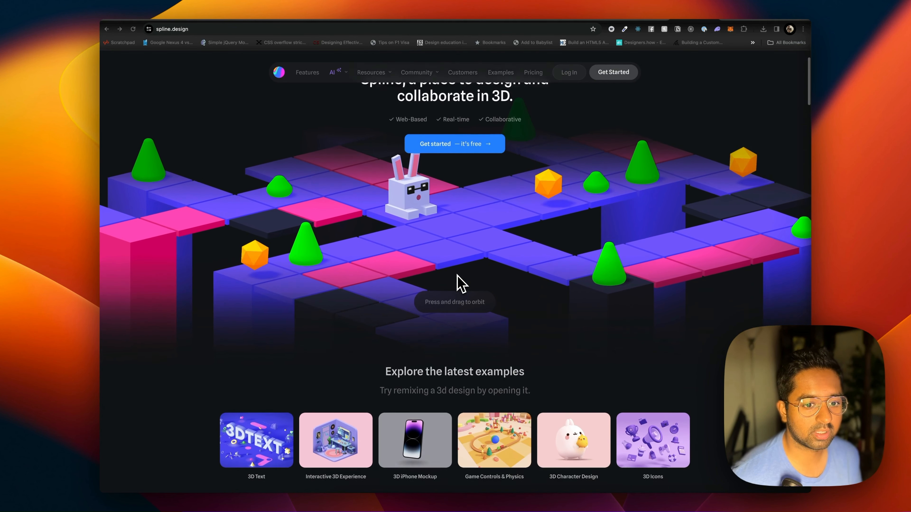
pyautogui.scroll(-4, 458, 284)
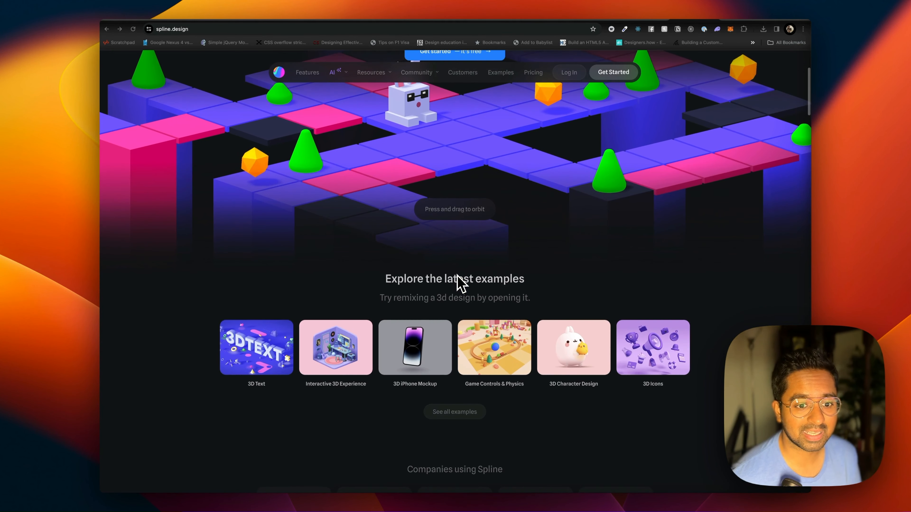
pyautogui.scroll(-3, 460, 284)
pyautogui.scroll(-2, 460, 283)
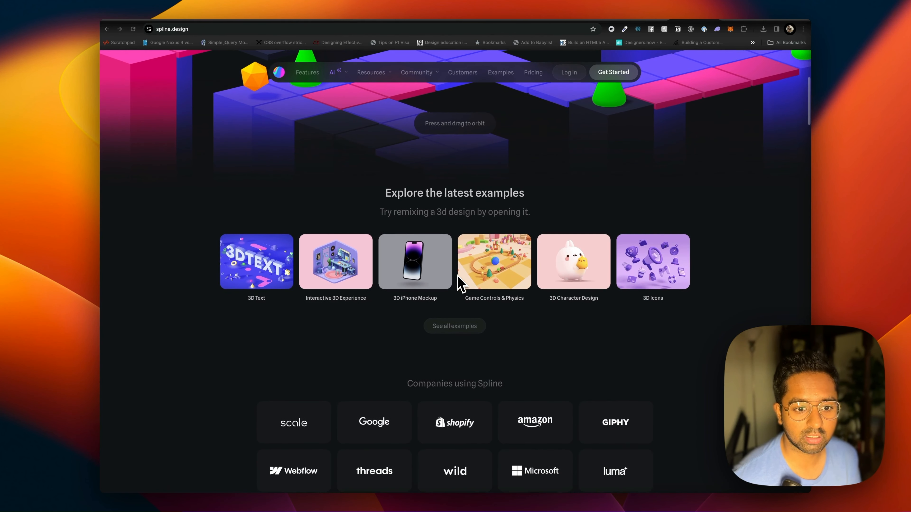
pyautogui.scroll(-1, 457, 284)
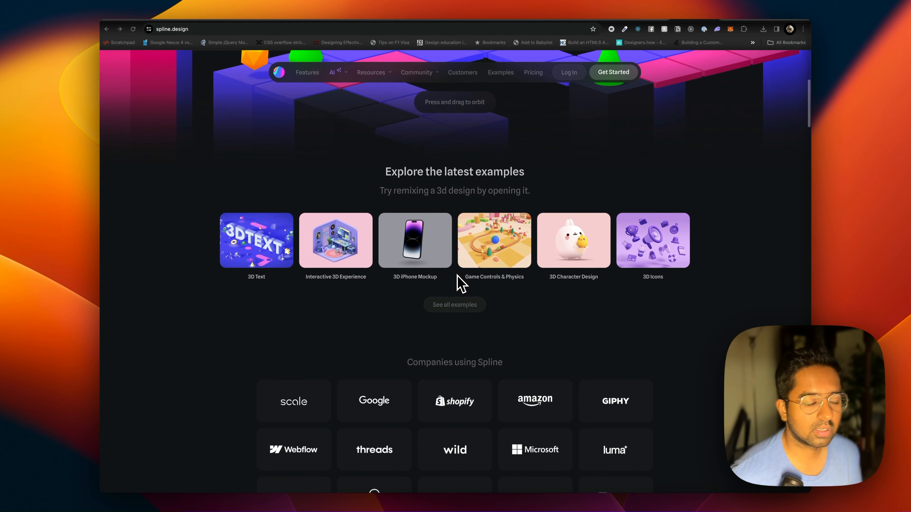
pyautogui.scroll(-2, 462, 292)
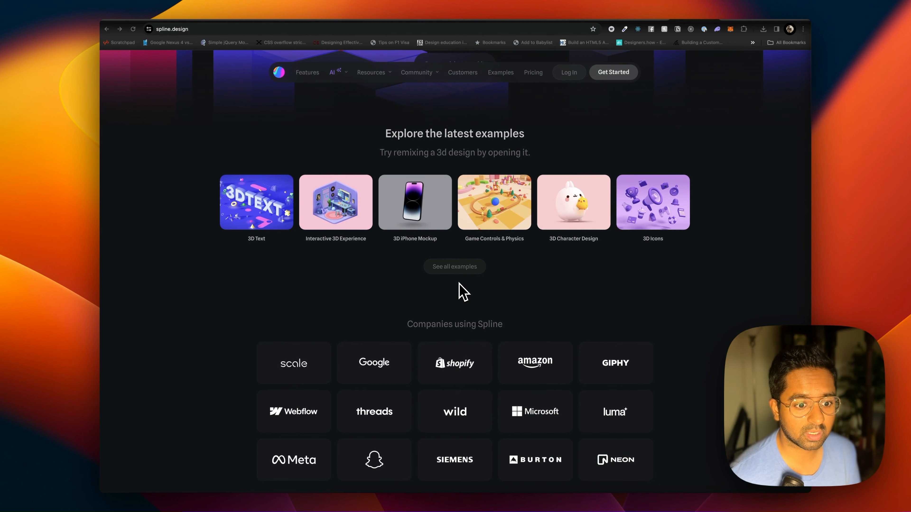
pyautogui.scroll(-5, 460, 285)
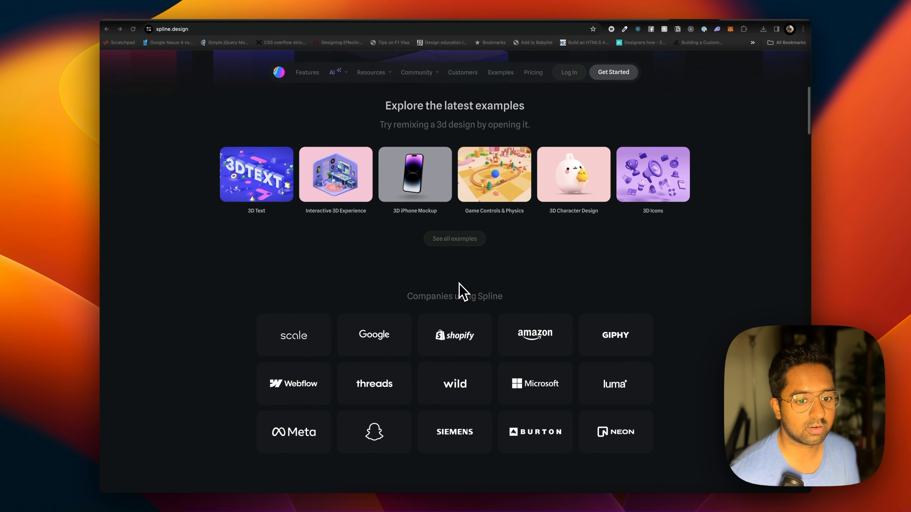
pyautogui.scroll(-3, 463, 293)
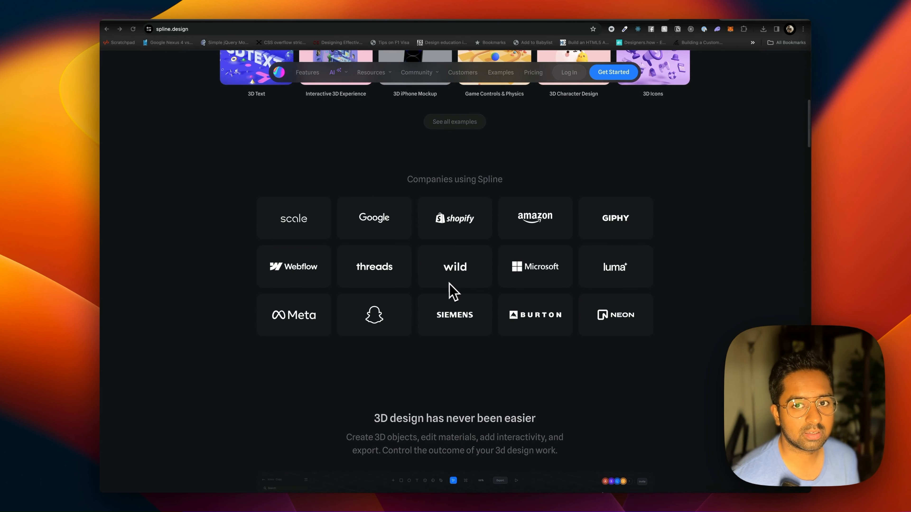
pyautogui.scroll(-12, 445, 292)
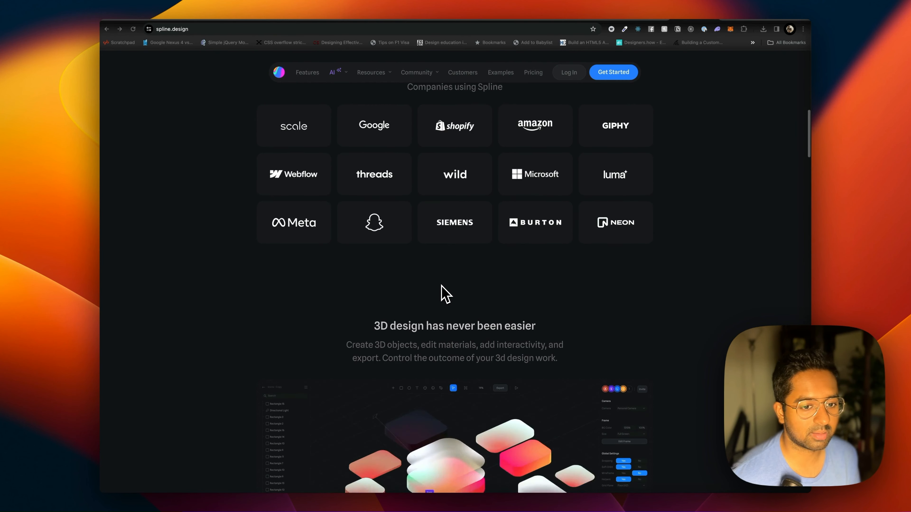
pyautogui.scroll(-2, 445, 293)
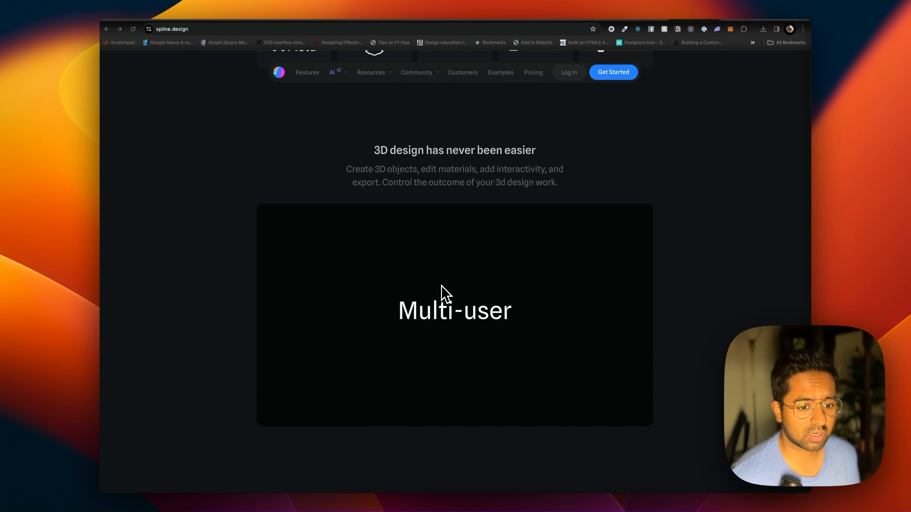
pyautogui.scroll(-1, 445, 292)
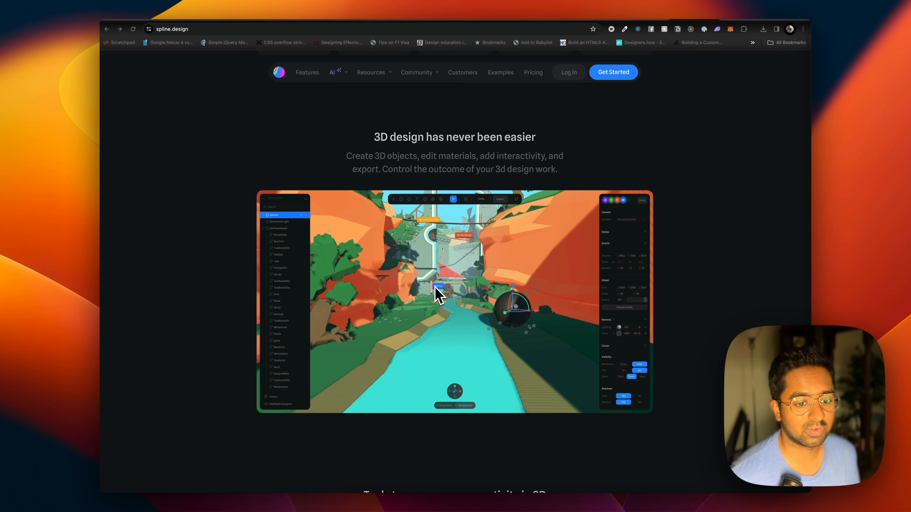
pyautogui.scroll(-1, 434, 287)
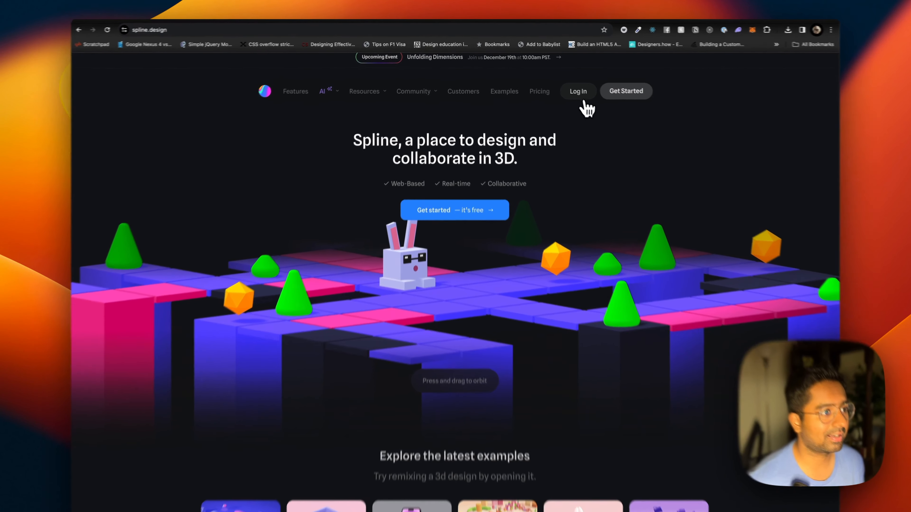
# - Log in to Spline and create a new file from the Studio Lighting template
pyautogui.click(569, 86)
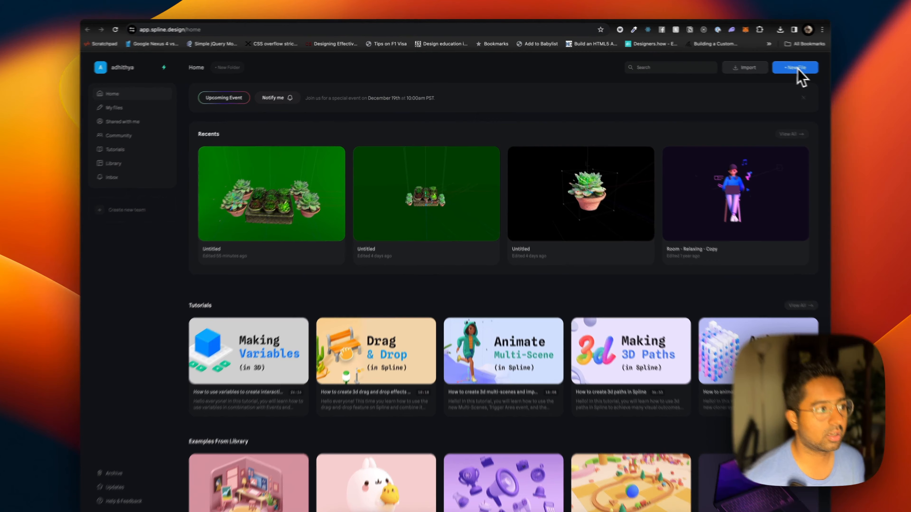
pyautogui.click(778, 65)
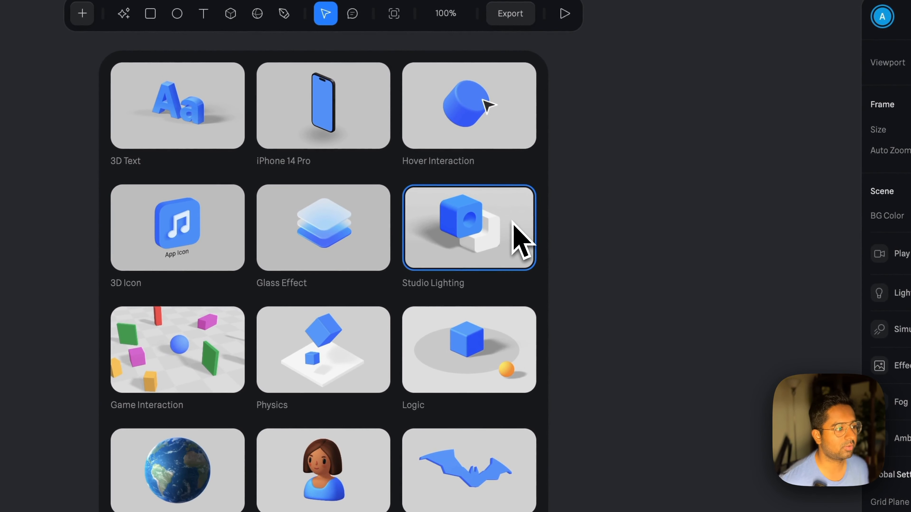
pyautogui.click(474, 230)
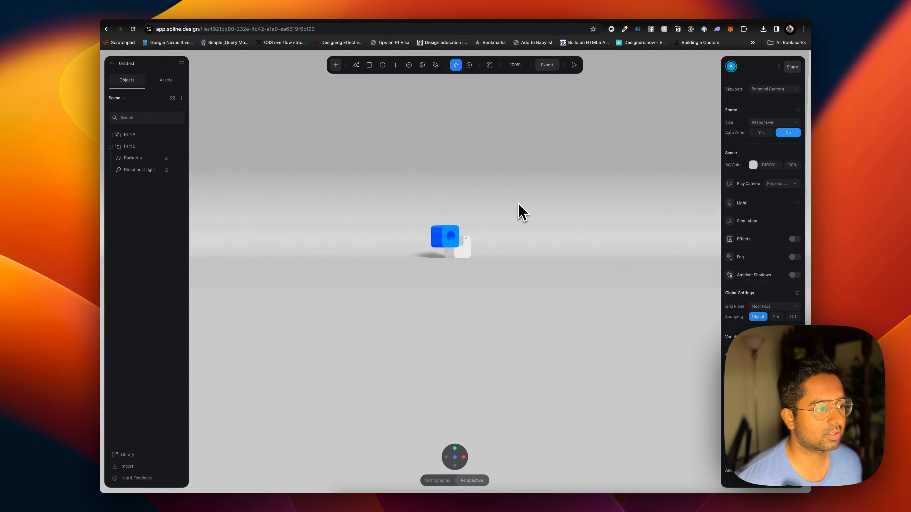
# - Select the directional light above the blue and white parts and move it vertically to a Y position of about 3305
pyautogui.scroll(10, 519, 203)
pyautogui.keyDown('alt'); pyautogui.moveTo(518, 203); pyautogui.dragTo(520, 327); pyautogui.keyUp('alt')
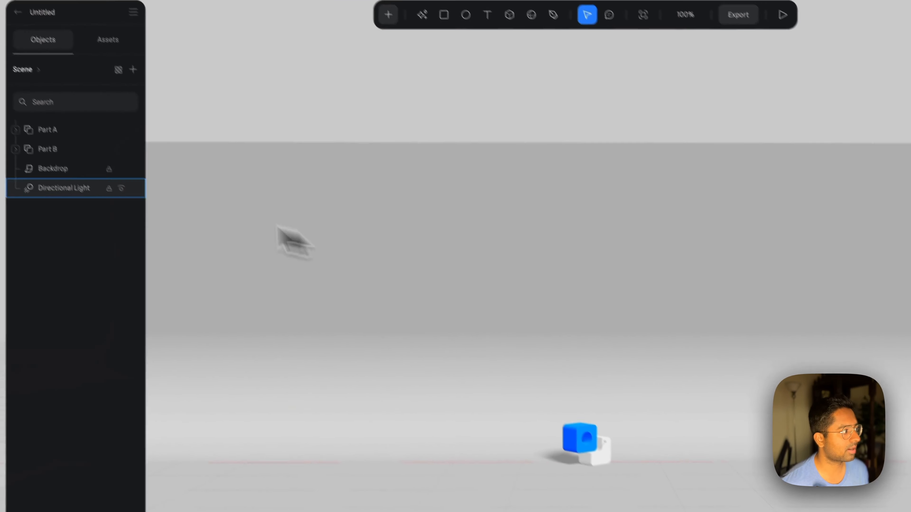
pyautogui.click(94, 194)
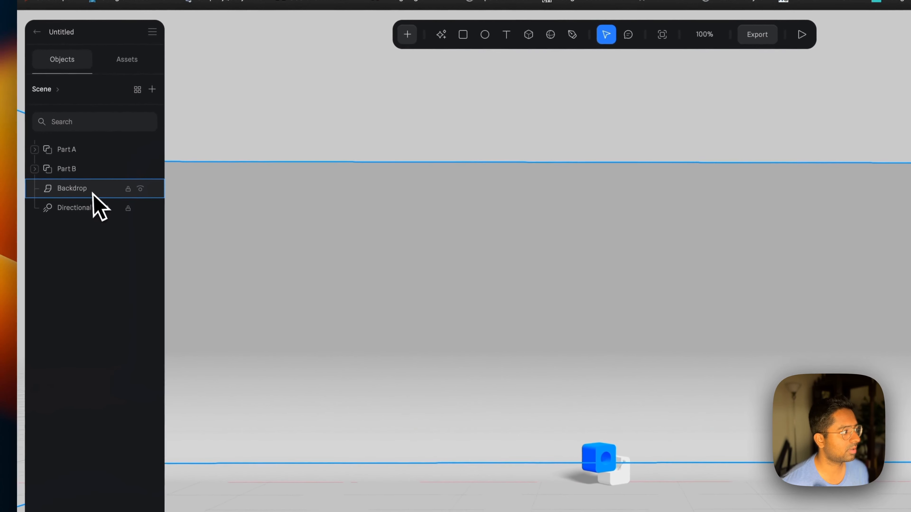
pyautogui.click(89, 211)
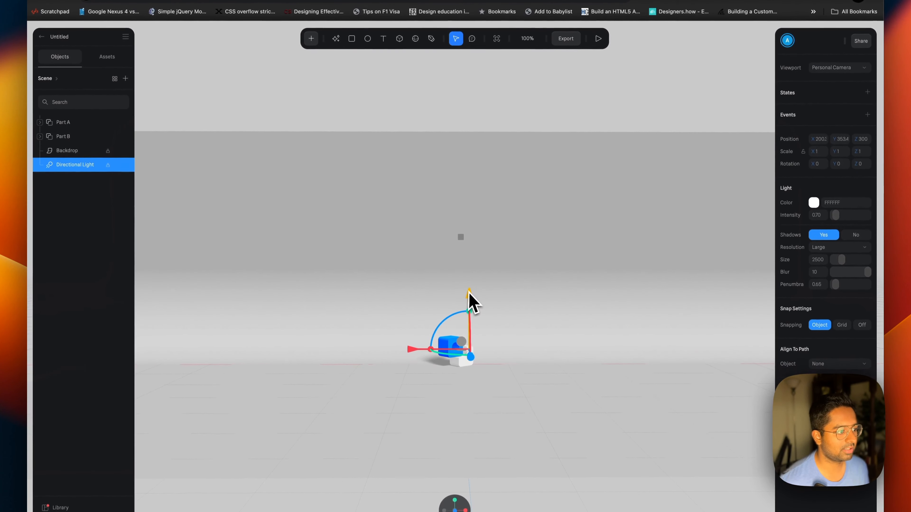
pyautogui.moveTo(469, 293)
pyautogui.mouseDown()
pyautogui.moveTo(469, 258)
pyautogui.moveTo(469, 297)
pyautogui.mouseUp()
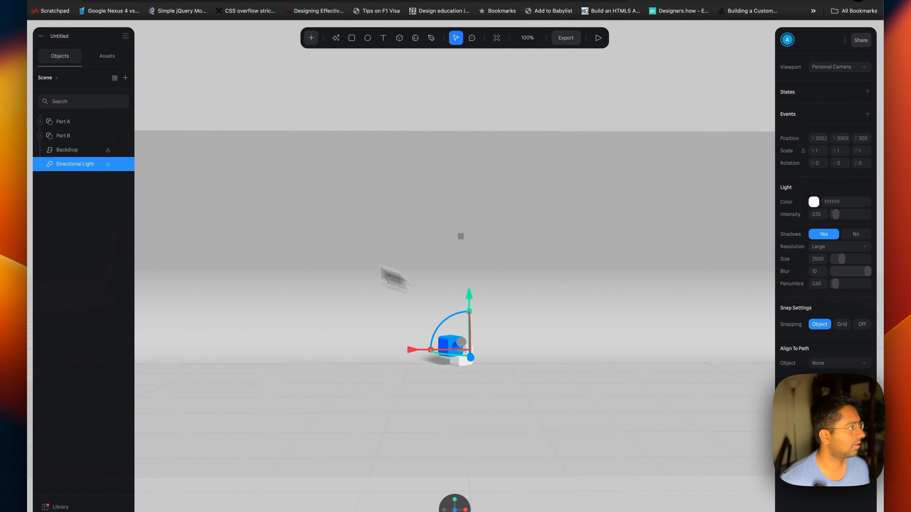
# - Delete the template's Part A and Part B objects from the scene
pyautogui.click(64, 137)
pyautogui.keyDown('shift'); pyautogui.click(70, 120); pyautogui.keyUp('shift')
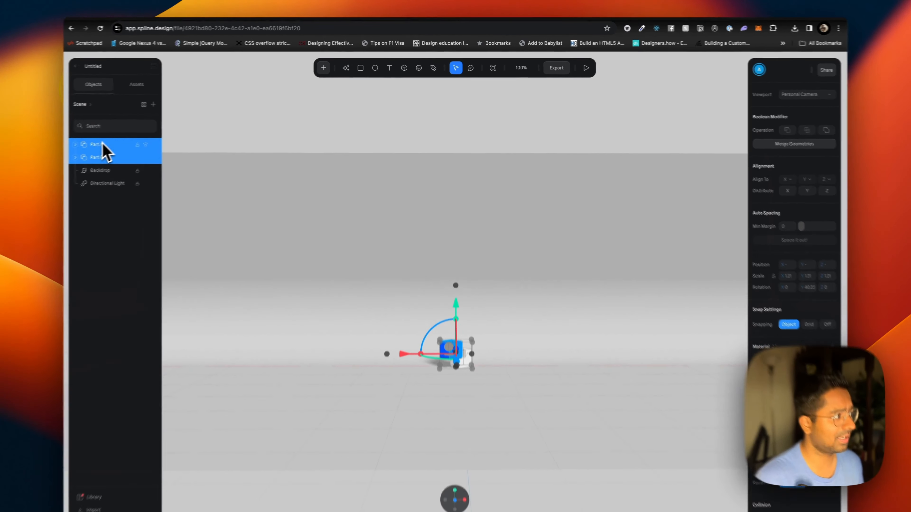
pyautogui.press('Delete')
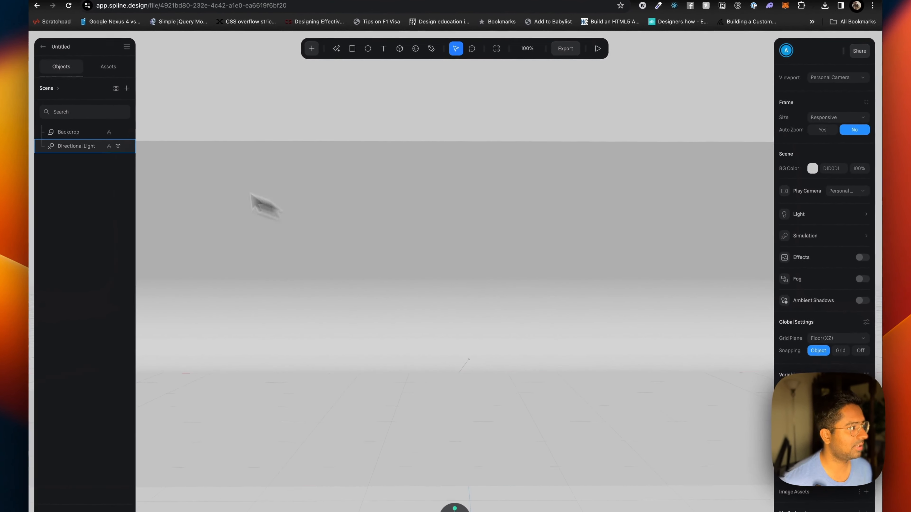
# - Unlock the backdrop and change its material color to green
pyautogui.click(165, 135)
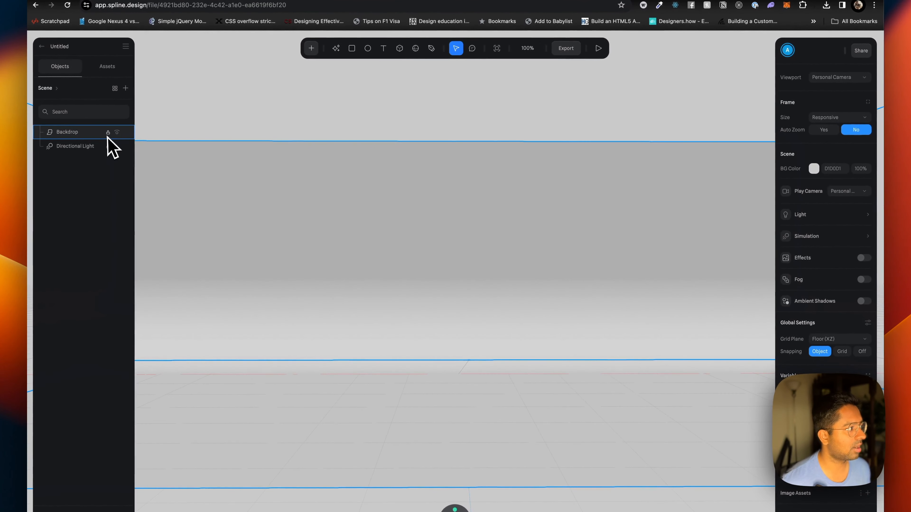
pyautogui.click(108, 136)
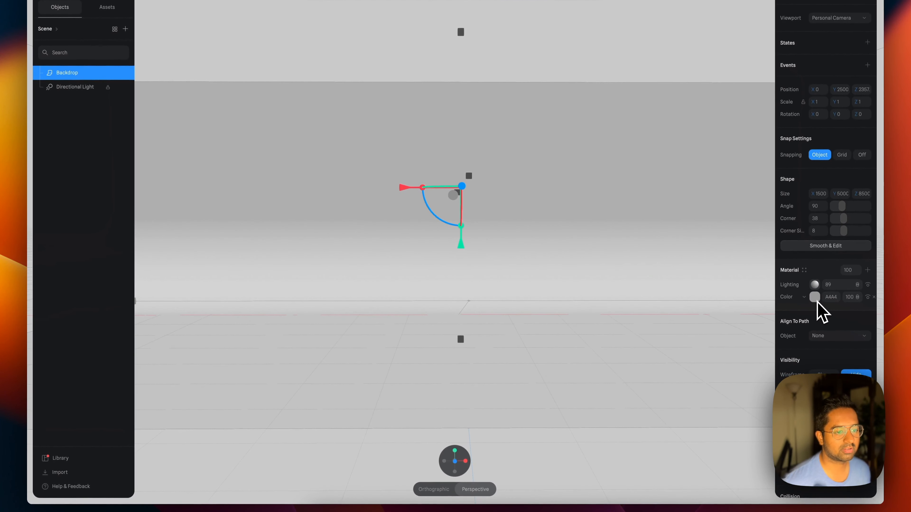
pyautogui.press('BackSpace')
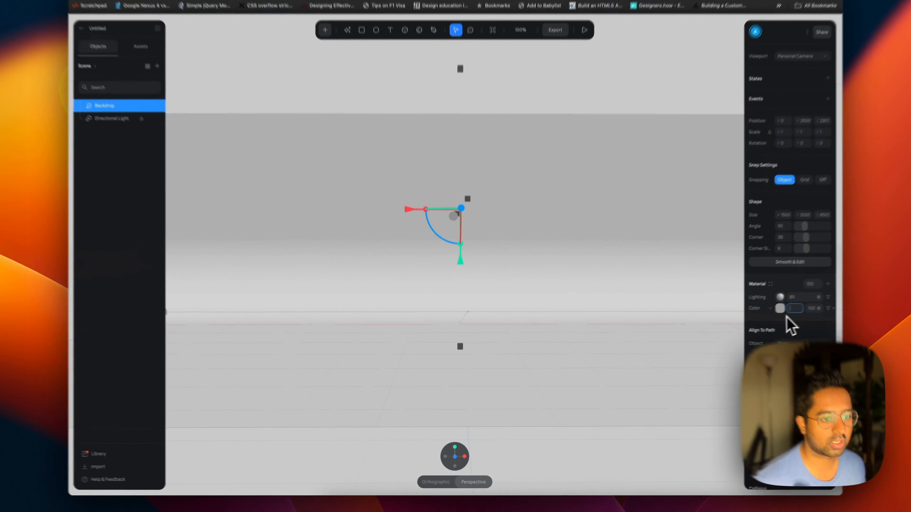
pyautogui.click(754, 321)
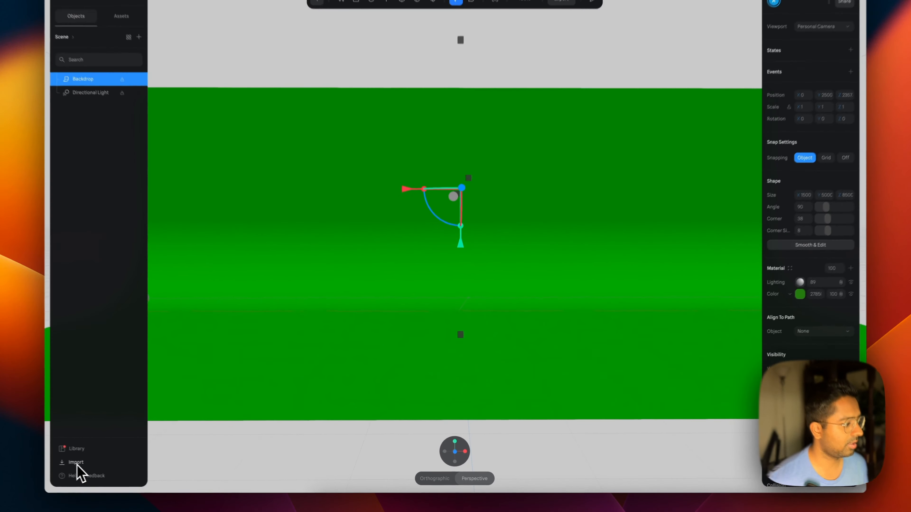
# - Import the row of succulents GLB model from the Downloads folder into the scene
pyautogui.click(126, 467)
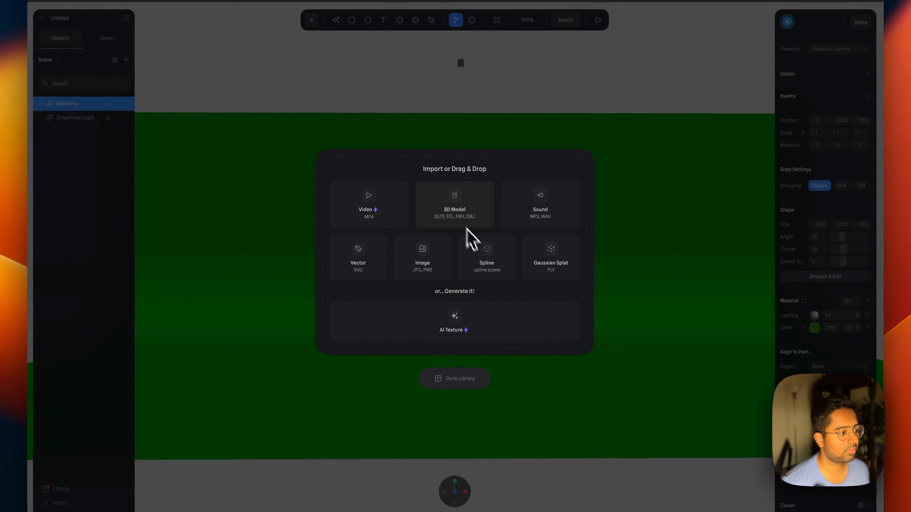
pyautogui.click(422, 258)
pyautogui.click(268, 214)
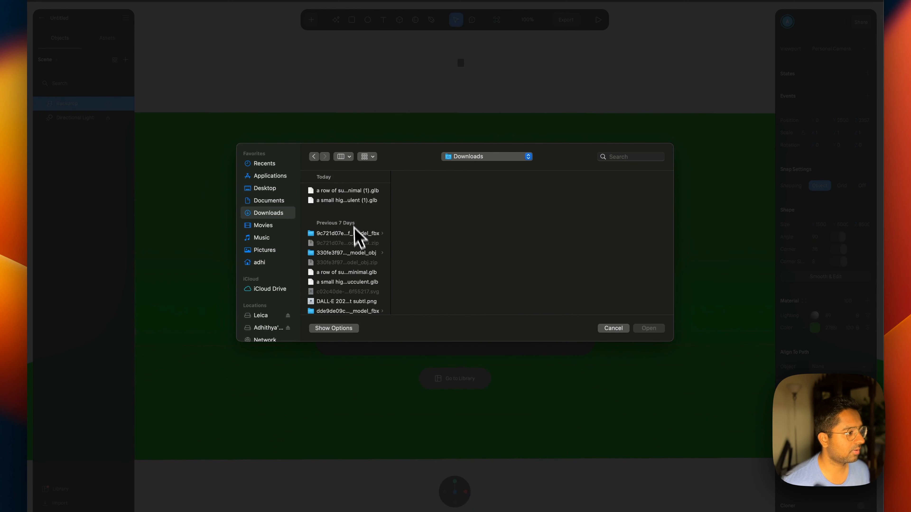
pyautogui.doubleClick(362, 255)
pyautogui.scroll(-2, 472, 357)
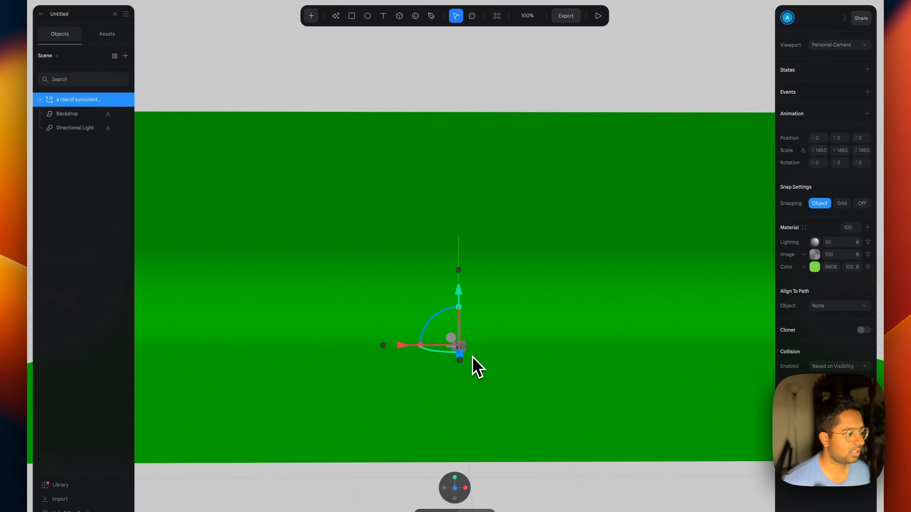
# - Raise the row of succulents above the backdrop floor to a Y position of about 80.47
pyautogui.keyDown('ctrl'); pyautogui.scroll(10, 472, 357); pyautogui.keyUp('ctrl')
pyautogui.moveTo(483, 302); pyautogui.dragTo(480, 258)
pyautogui.moveTo(533, 359); pyautogui.dragTo(543, 266)
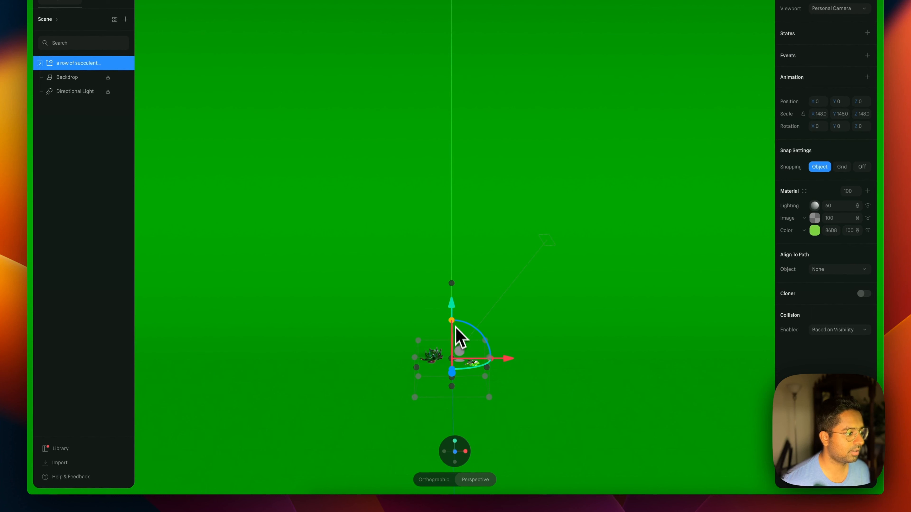
pyautogui.moveTo(455, 311); pyautogui.dragTo(458, 279)
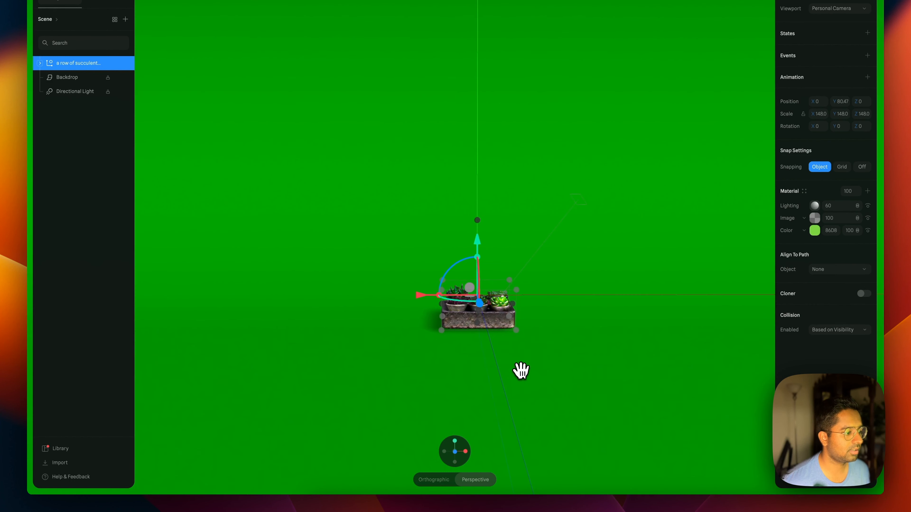
# - Examine the succulent tray up close from several angles and check the image texture layer of its material
pyautogui.scroll(10, 460, 295)
pyautogui.moveTo(489, 334); pyautogui.dragTo(408, 248)
pyautogui.keyDown('alt'); pyautogui.moveTo(655, 425); pyautogui.dragTo(771, 430); pyautogui.keyUp('alt')
pyautogui.keyDown('alt'); pyautogui.moveTo(272, 327); pyautogui.dragTo(370, 316); pyautogui.keyUp('alt')
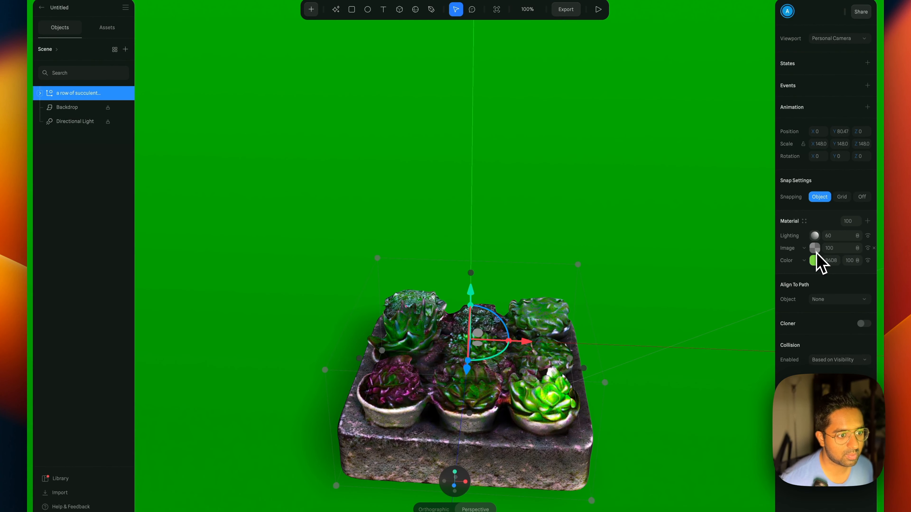
pyautogui.click(816, 249)
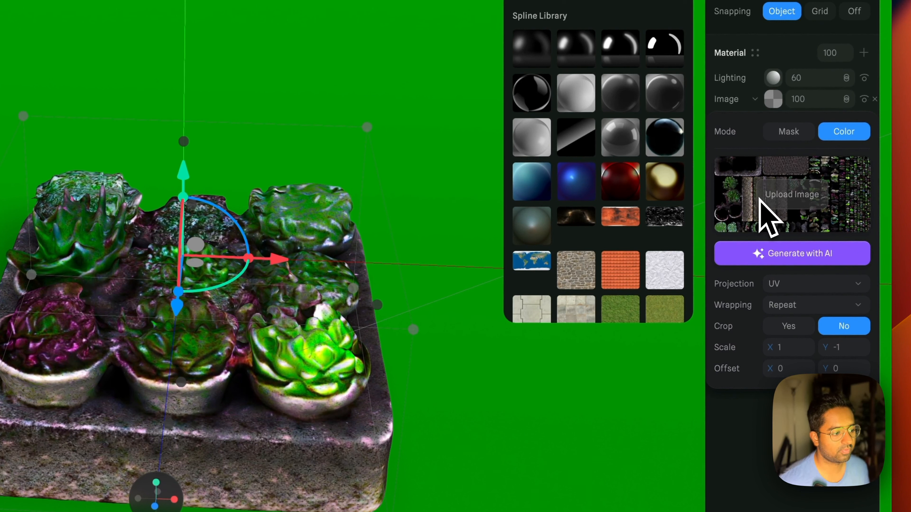
pyautogui.click(543, 373)
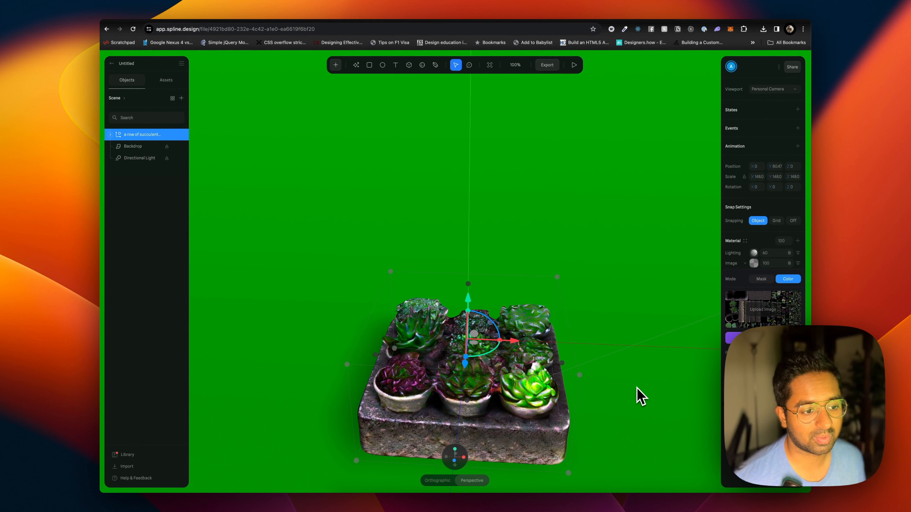
pyautogui.click(637, 388)
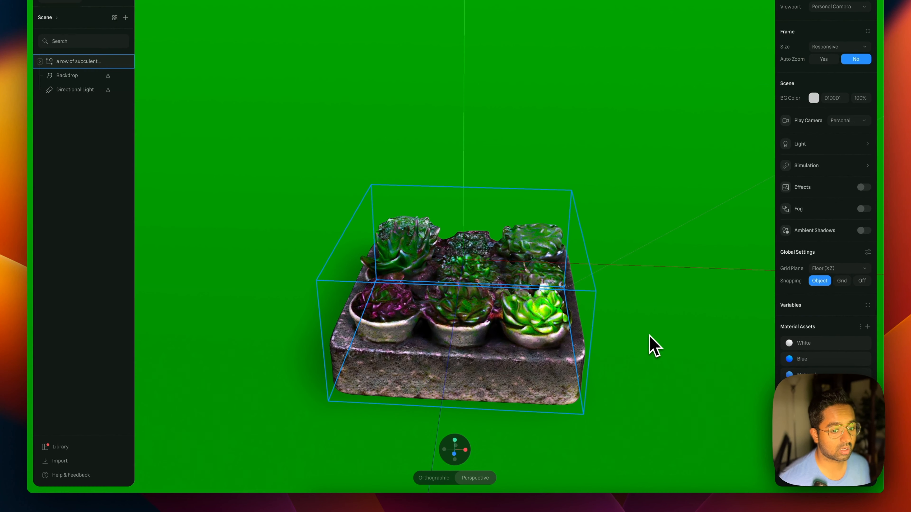
pyautogui.moveTo(652, 346)
pyautogui.mouseDown(button='right')
pyautogui.moveTo(684, 346)
pyautogui.moveTo(643, 335)
pyautogui.mouseUp(button='right')
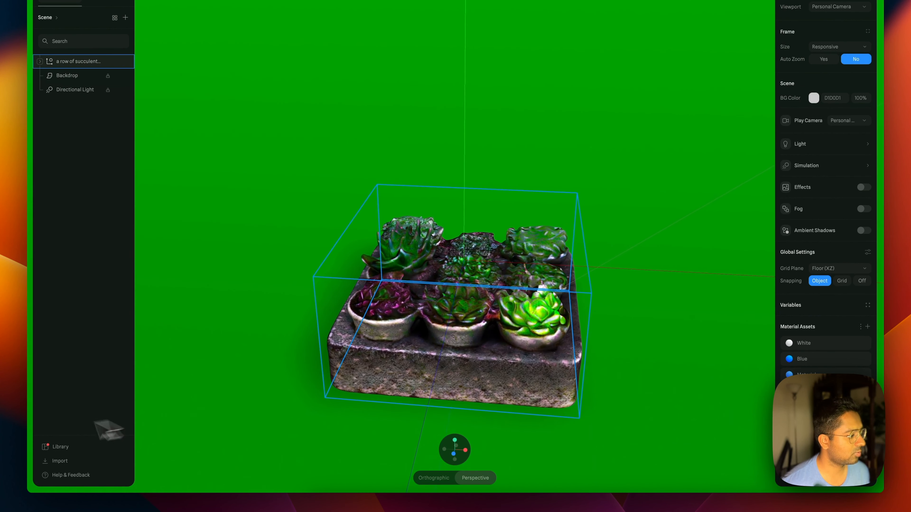
# - Import "a small highly detailed succulent.glb" and place it beside the tray at about X -167, raised to about Y 58.75
pyautogui.click(60, 463)
pyautogui.click(455, 285)
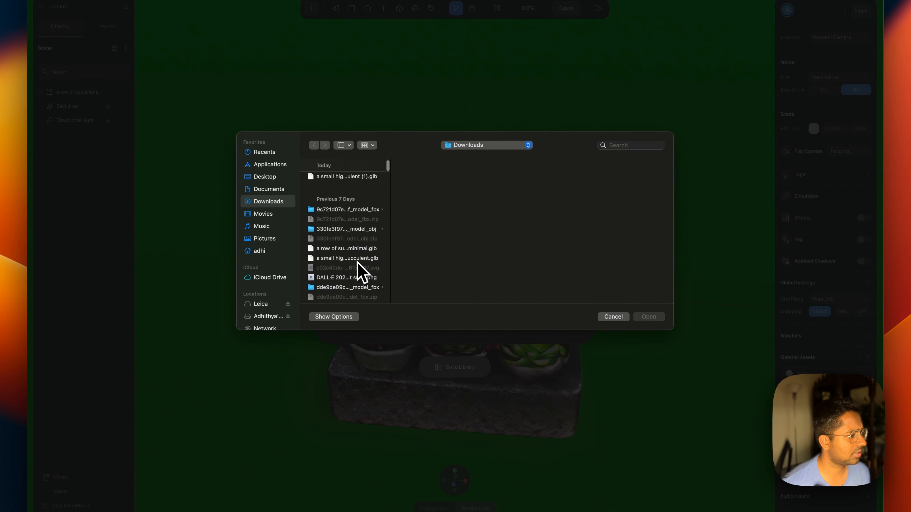
pyautogui.click(357, 259)
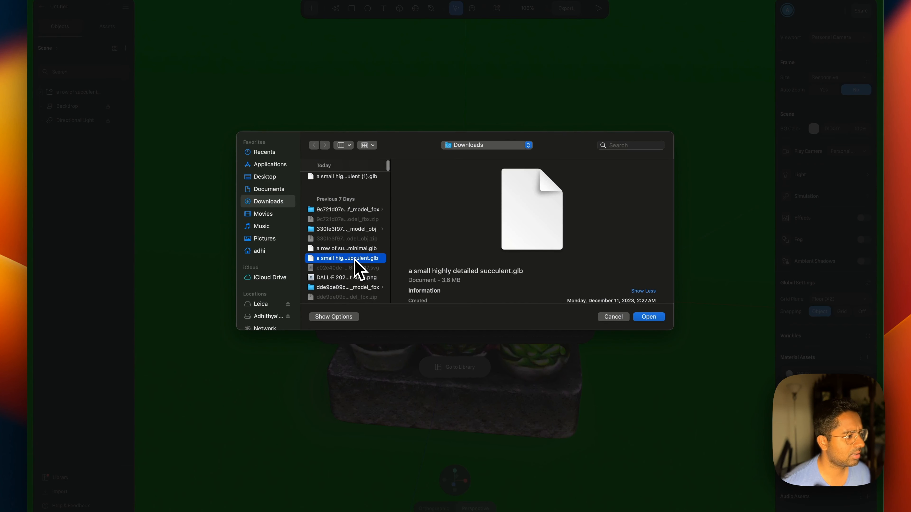
pyautogui.click(644, 317)
pyautogui.moveTo(519, 387); pyautogui.dragTo(328, 375)
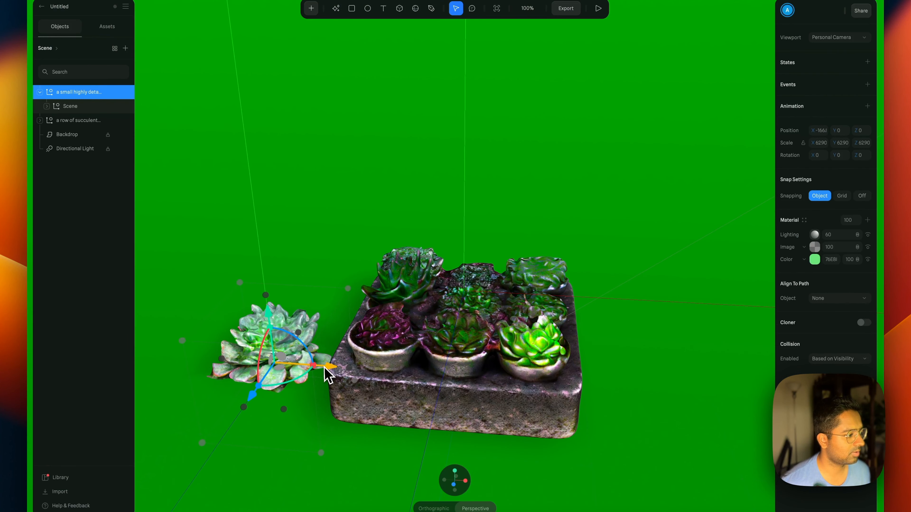
pyautogui.moveTo(268, 314); pyautogui.dragTo(266, 248)
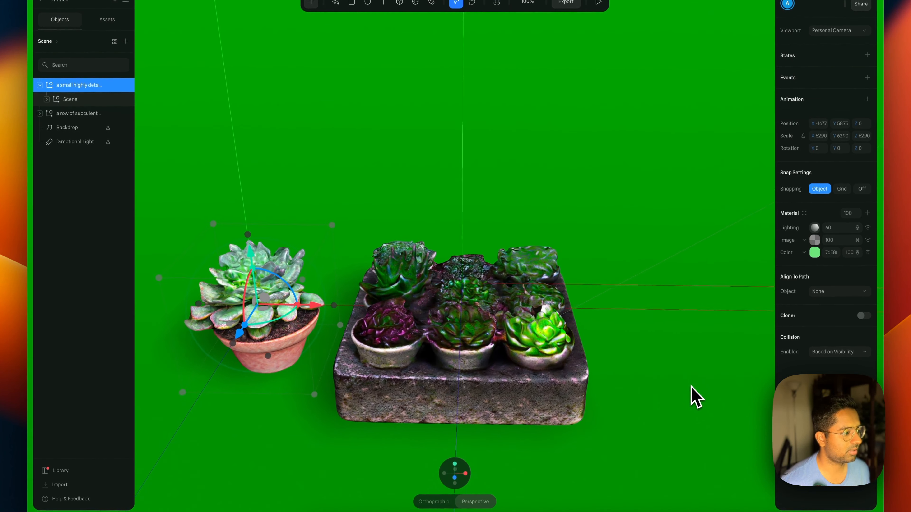
# - Move the succulent tray back to about Z -66.8 and bring the potted succulent closer to it, at about X -145
pyautogui.click(464, 366)
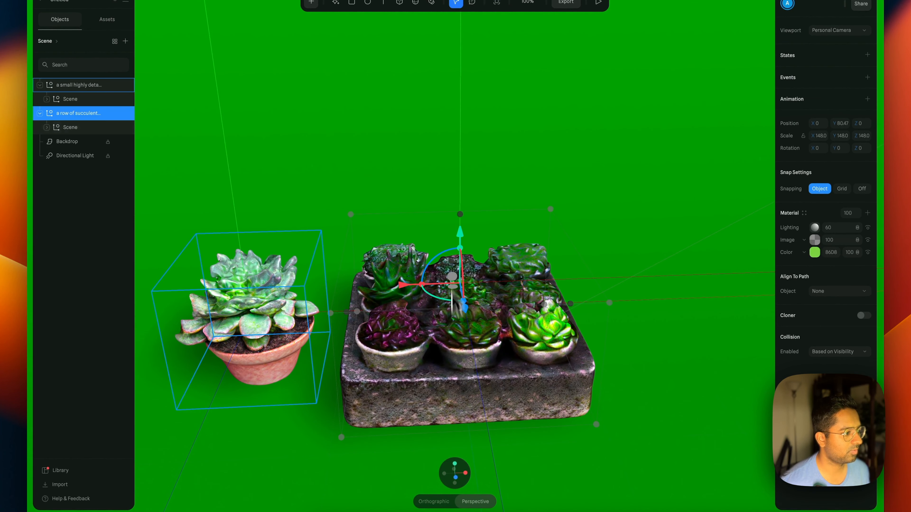
pyautogui.moveTo(464, 303); pyautogui.dragTo(457, 275)
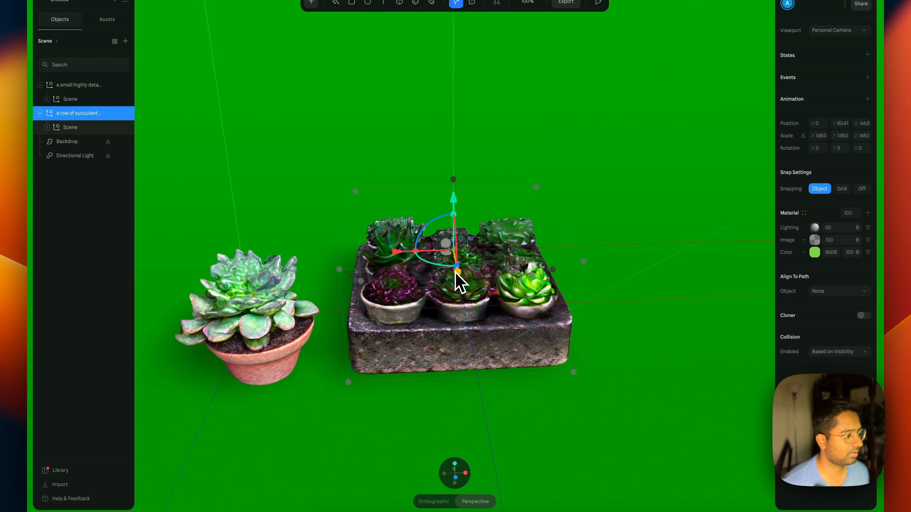
pyautogui.click(325, 315)
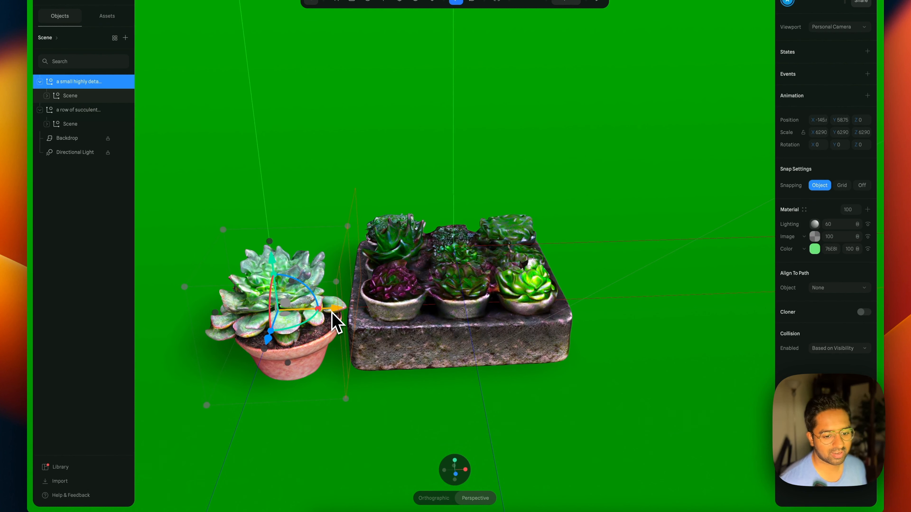
# - Duplicate the potted succulent three times and arrange the copies so that two pots stand on each side of the tray
pyautogui.press('super+d')
pyautogui.moveTo(269, 337); pyautogui.dragTo(300, 278)
pyautogui.moveTo(355, 252); pyautogui.dragTo(647, 245)
pyautogui.press('super+d')
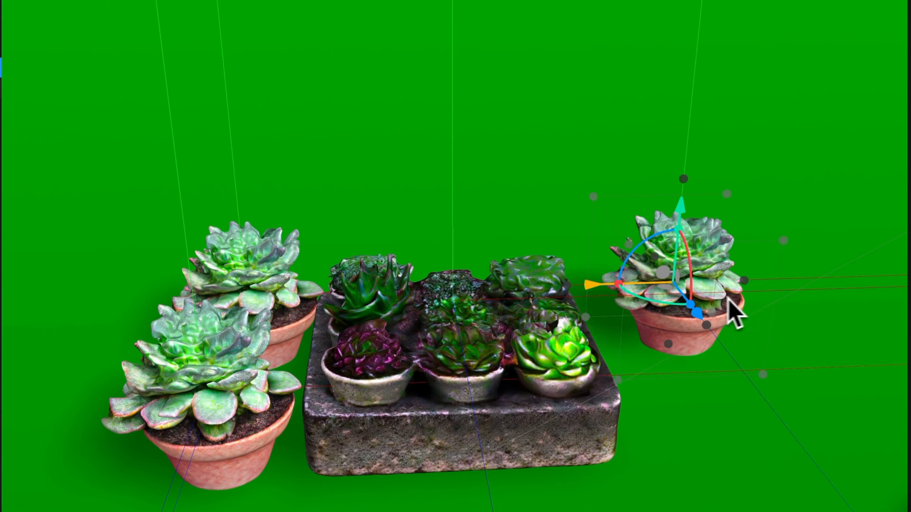
pyautogui.moveTo(728, 300); pyautogui.dragTo(702, 299)
pyautogui.press('super+d')
pyautogui.moveTo(678, 333); pyautogui.dragTo(701, 471)
pyautogui.moveTo(701, 471)
pyautogui.keyDown('alt'); pyautogui.mouseDown()
pyautogui.moveTo(657, 467)
pyautogui.moveTo(697, 455)
pyautogui.mouseUp(); pyautogui.keyUp('alt')
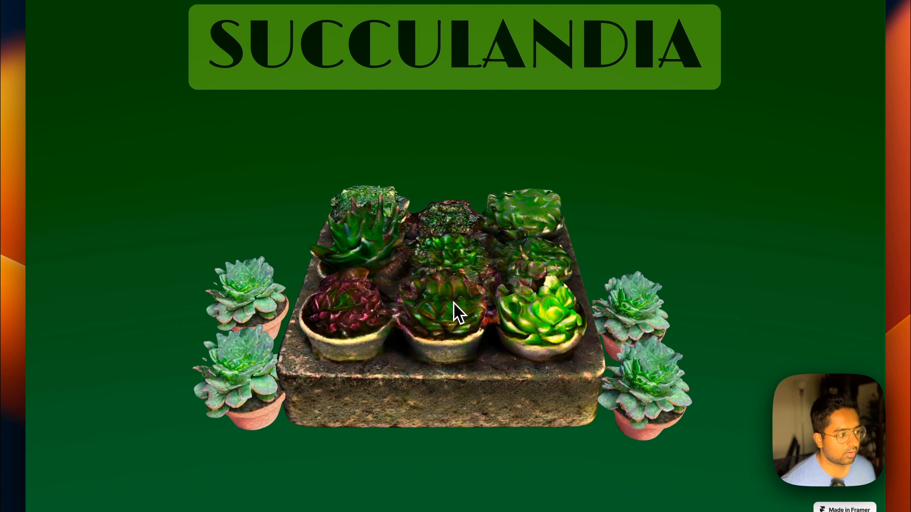
# - Add a second state to the succulent tray and, in that state, move the tray back to about Z -249
pyautogui.click(453, 303)
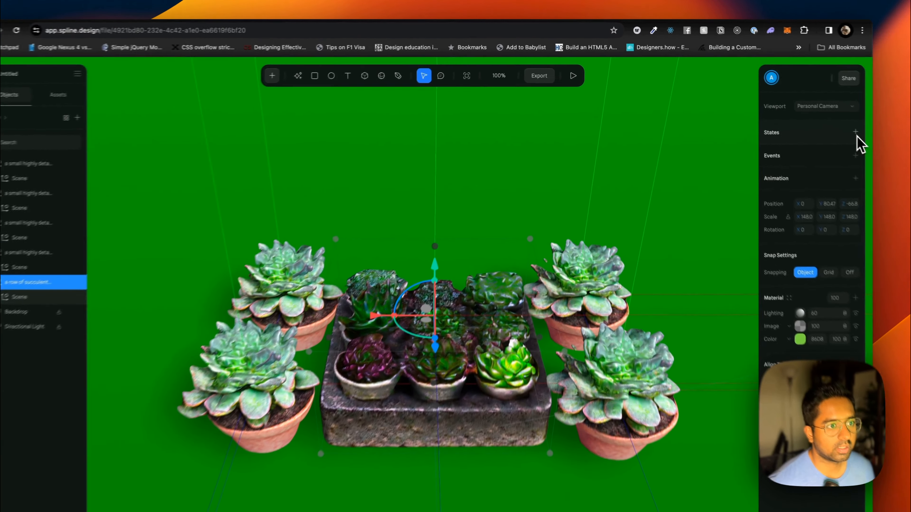
pyautogui.click(799, 109)
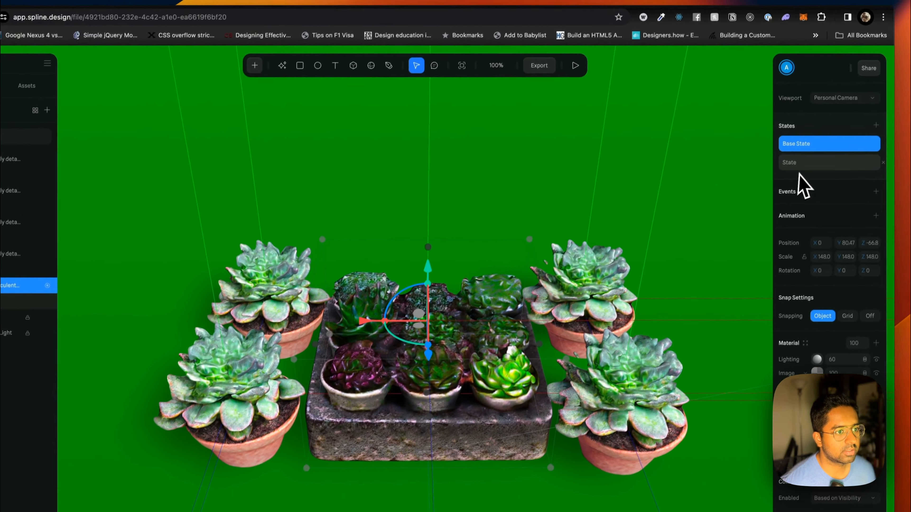
pyautogui.click(804, 163)
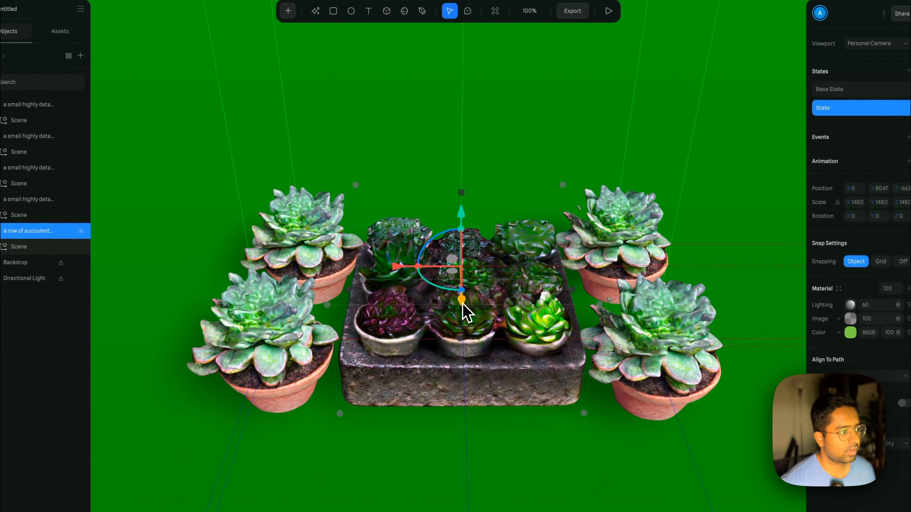
pyautogui.moveTo(463, 312); pyautogui.dragTo(466, 212)
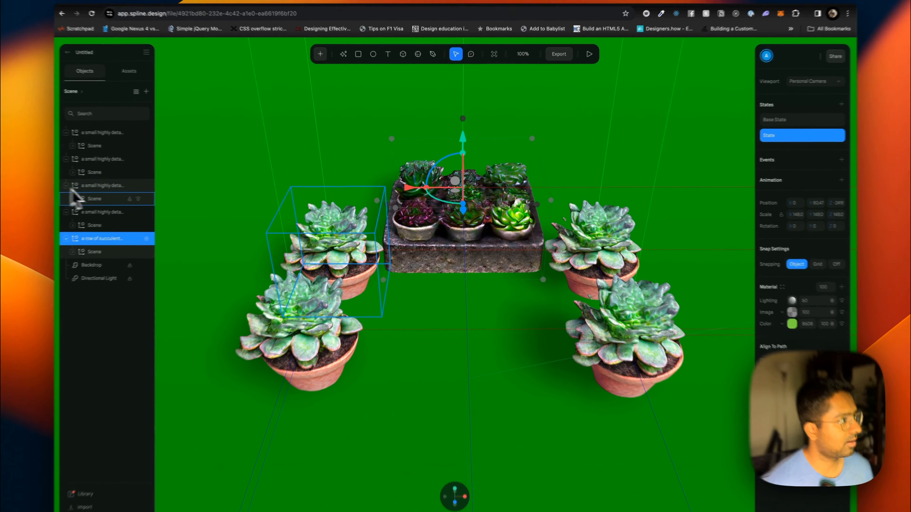
# - Add the text "Sucker for succulents" in a frame about 155 by 92 in front of the succulent tray
pyautogui.click(387, 54)
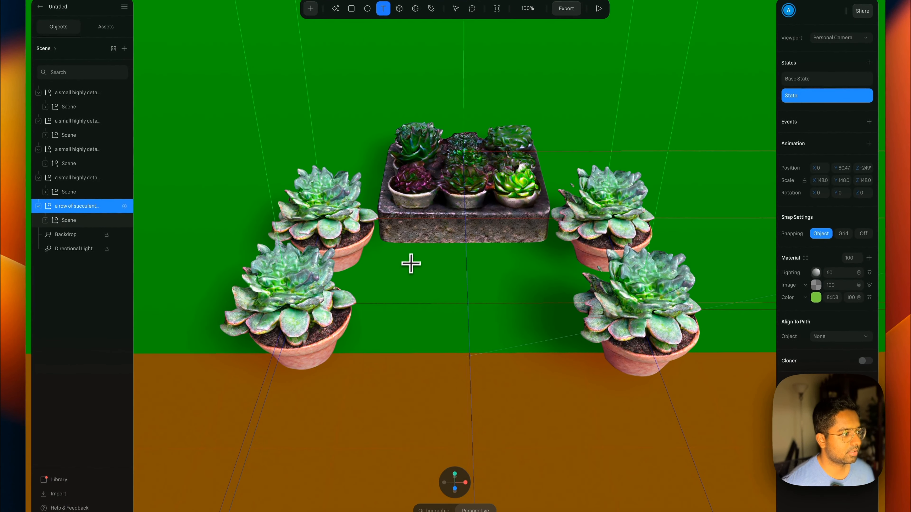
pyautogui.moveTo(408, 303); pyautogui.dragTo(545, 329)
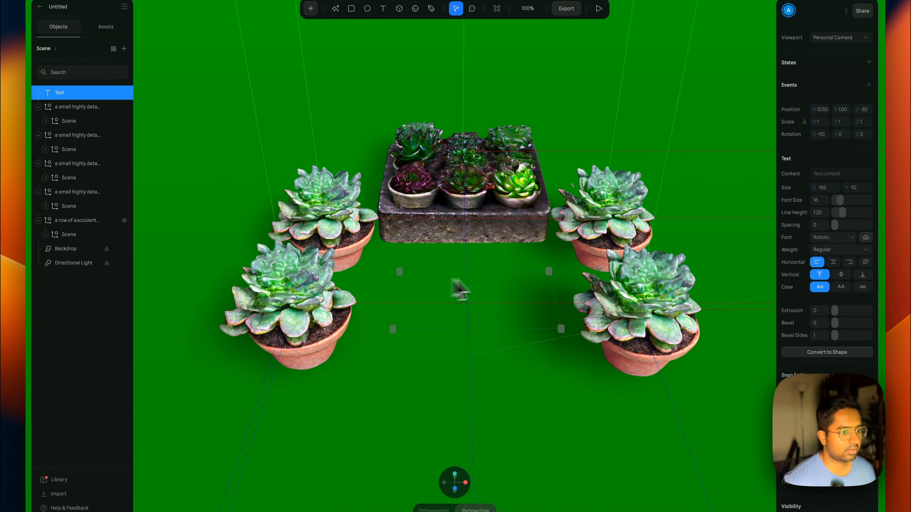
pyautogui.write('Sucker for succulents')
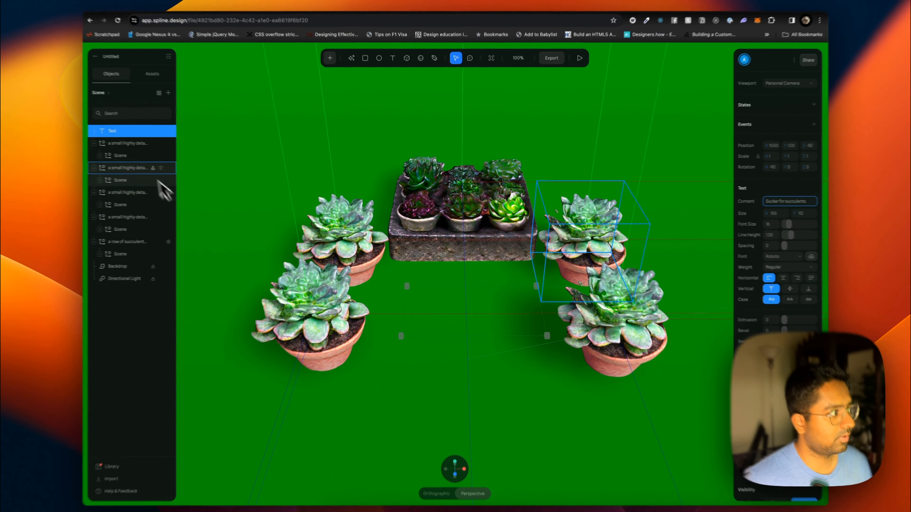
pyautogui.click(131, 145)
pyautogui.click(126, 132)
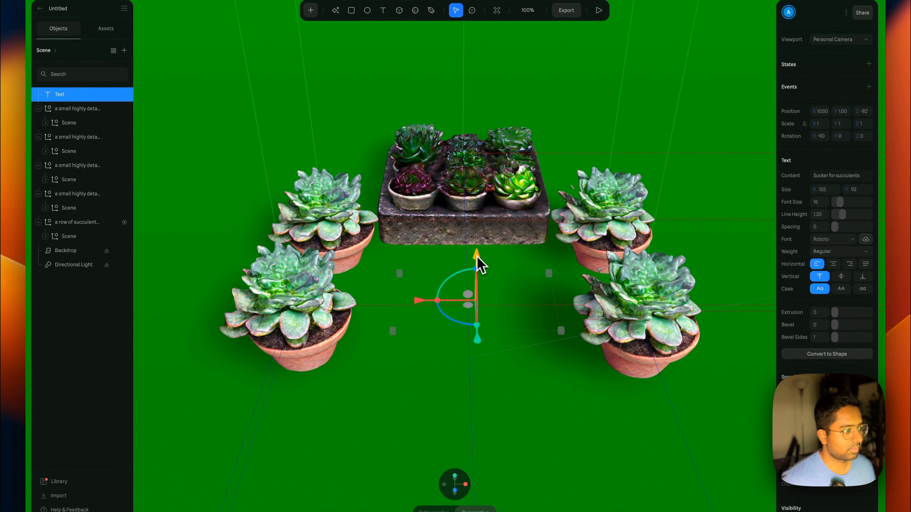
# - Raise the text to about Y 15.73 and style it in centred Limelight with its frame widened to about 187
pyautogui.moveTo(478, 241); pyautogui.dragTo(477, 245)
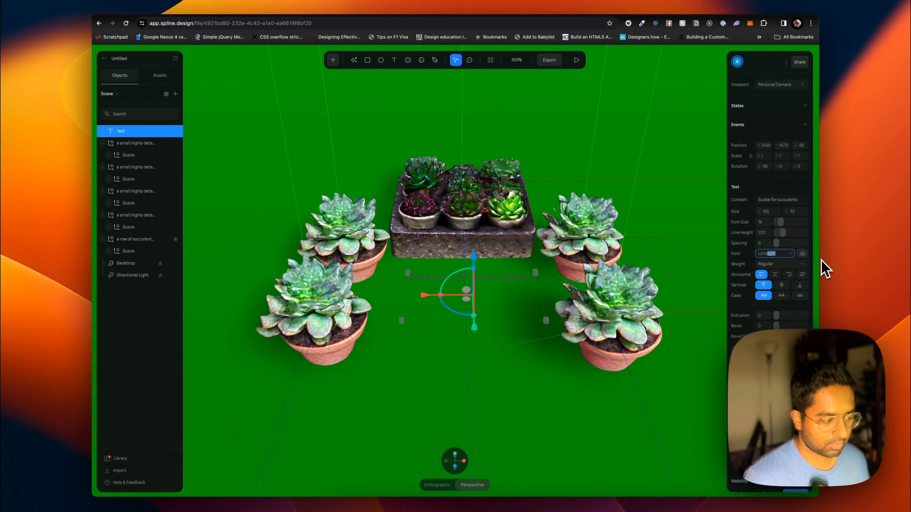
pyautogui.press('Return')
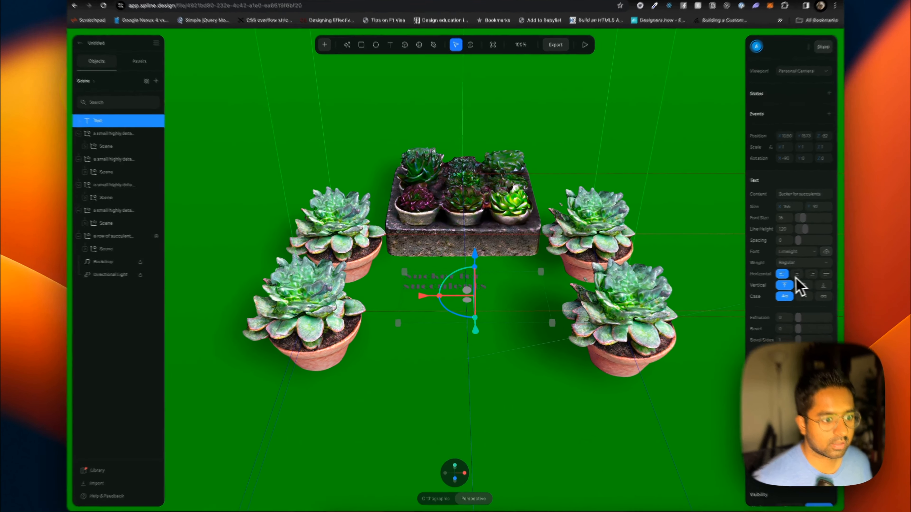
pyautogui.click(797, 274)
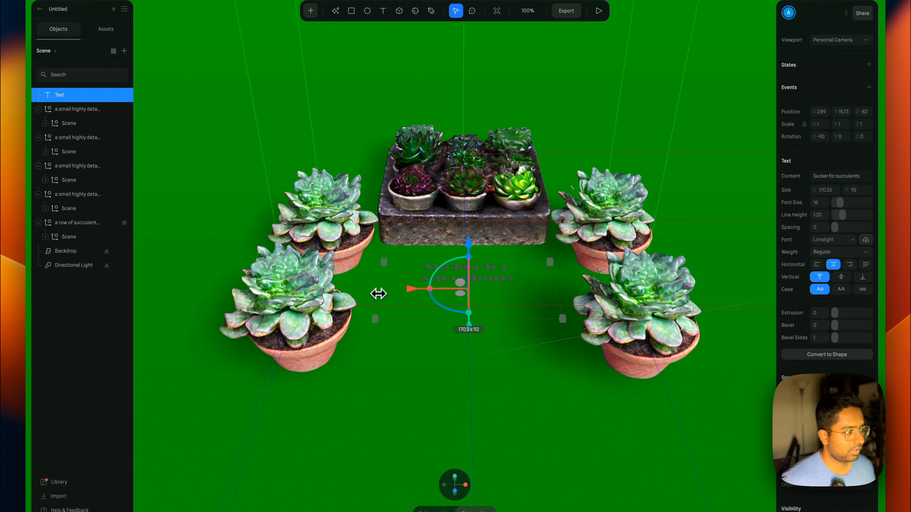
pyautogui.moveTo(359, 293); pyautogui.dragTo(363, 293)
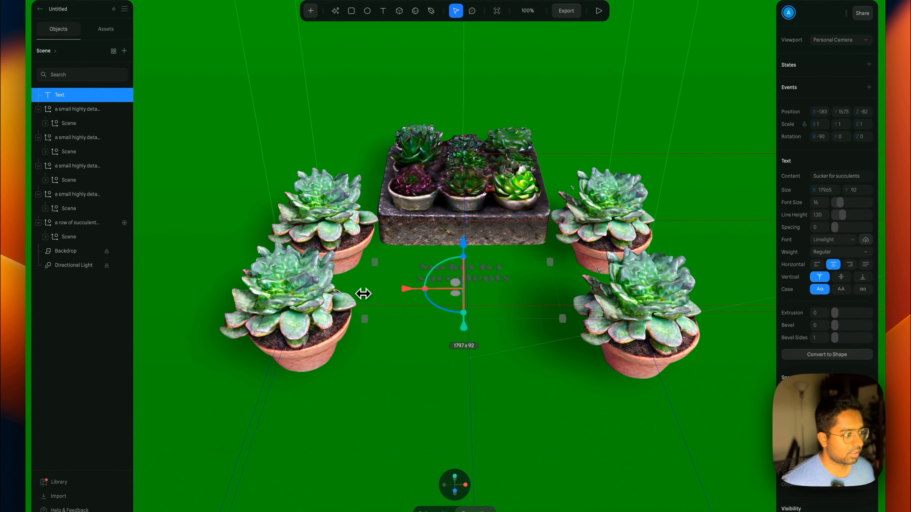
pyautogui.moveTo(519, 293); pyautogui.dragTo(528, 292)
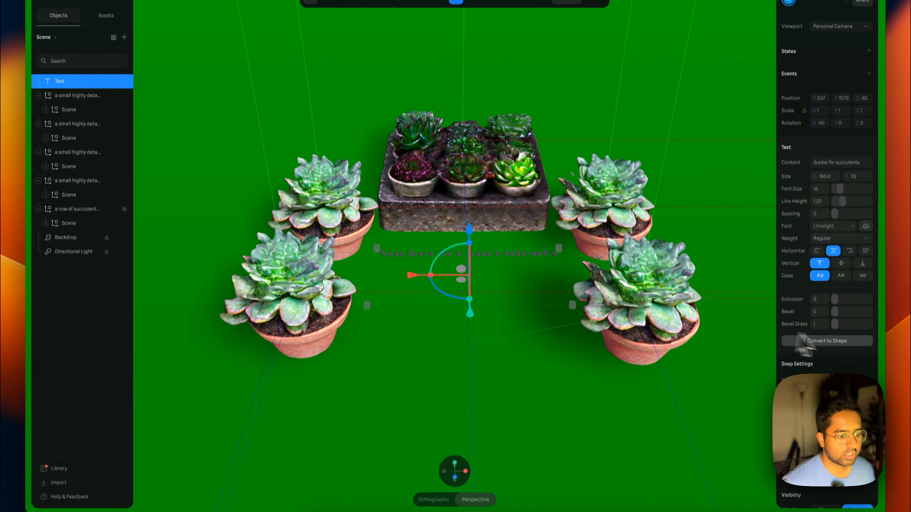
# - Adjust the text's material so the lettering renders white, and set its extrusion to 2
pyautogui.scroll(-2, 825, 392)
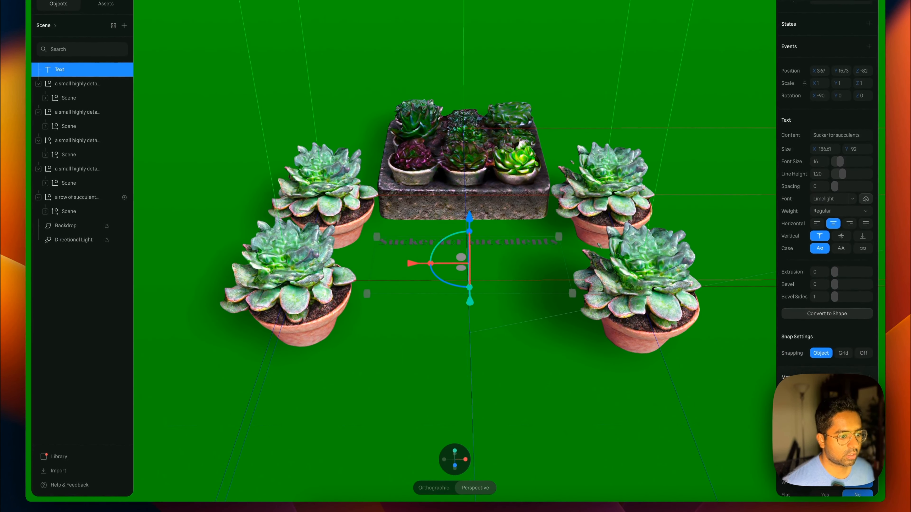
pyautogui.click(818, 392)
pyautogui.click(714, 356)
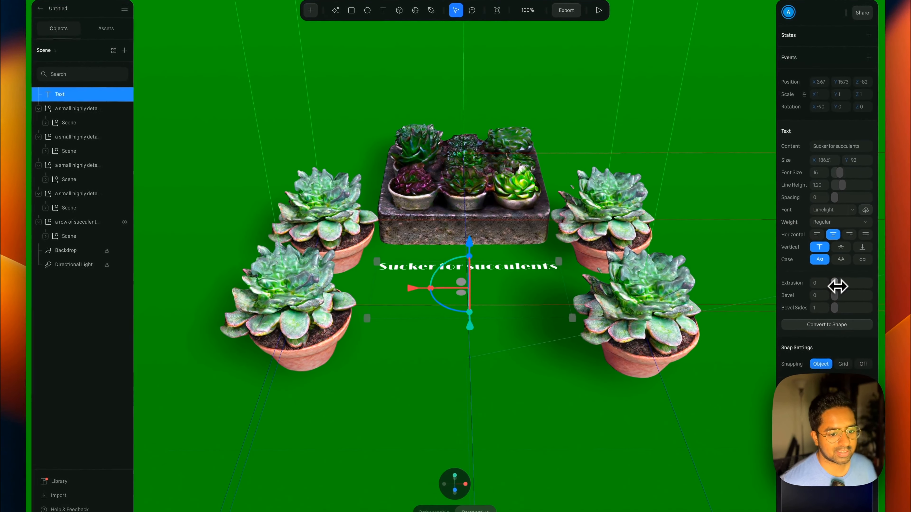
pyautogui.moveTo(838, 286); pyautogui.dragTo(839, 286)
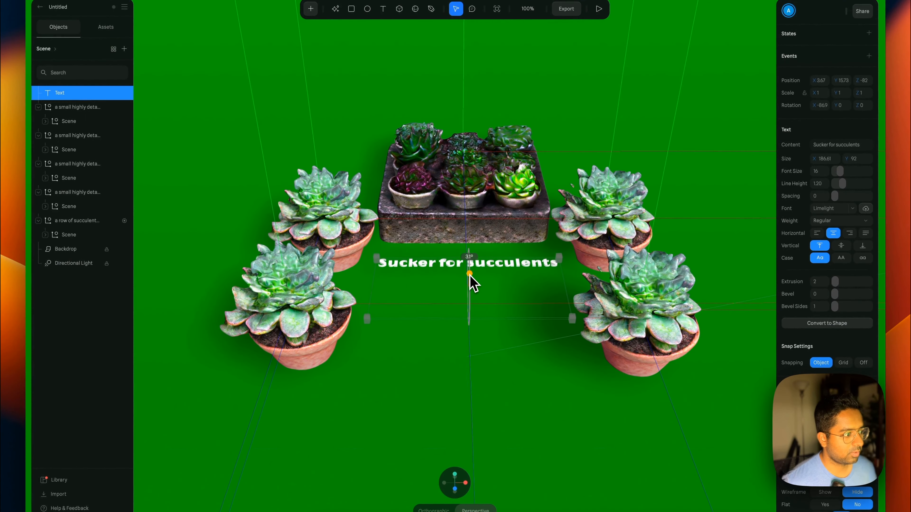
# - Tilt the text upright to about -23.4° around X and move it forward between the front pots
pyautogui.moveTo(468, 305); pyautogui.dragTo(468, 310)
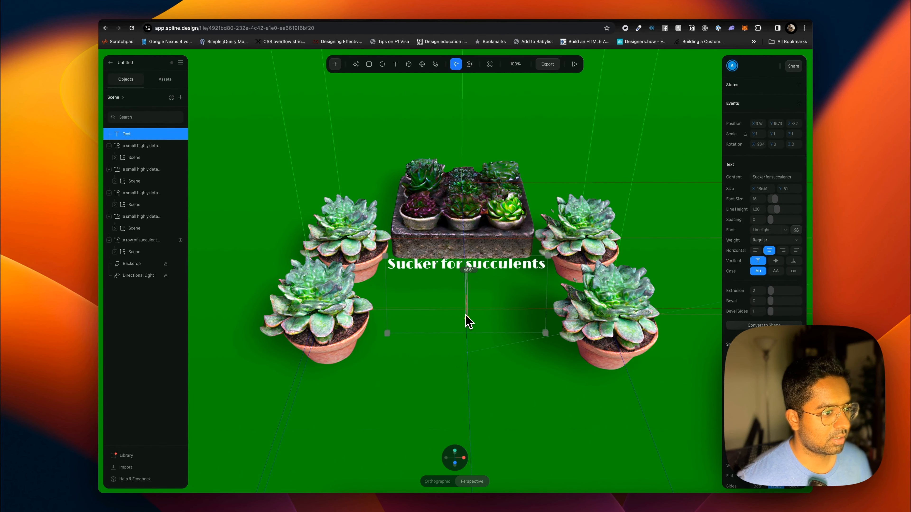
pyautogui.moveTo(466, 315); pyautogui.dragTo(467, 315)
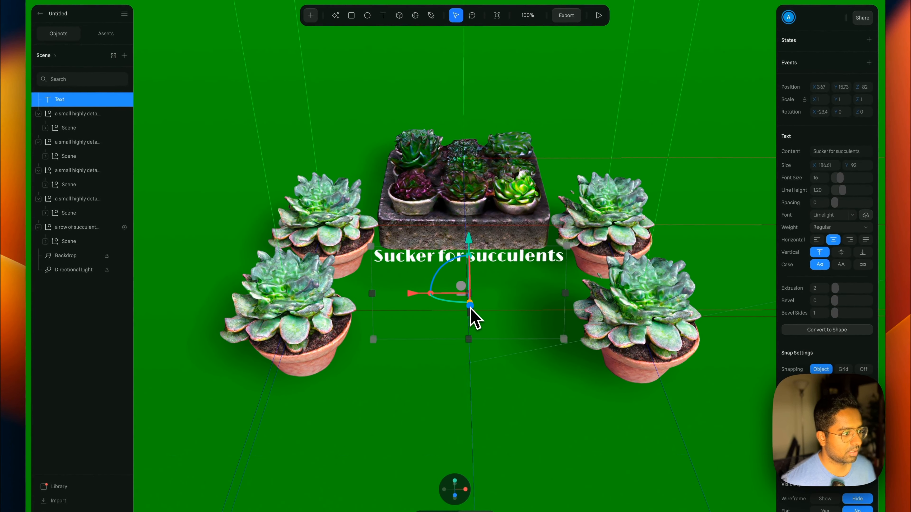
pyautogui.moveTo(488, 419); pyautogui.dragTo(499, 371)
pyautogui.moveTo(429, 326); pyautogui.dragTo(477, 353)
pyautogui.keyDown('alt'); pyautogui.moveTo(477, 353); pyautogui.dragTo(565, 349); pyautogui.keyUp('alt')
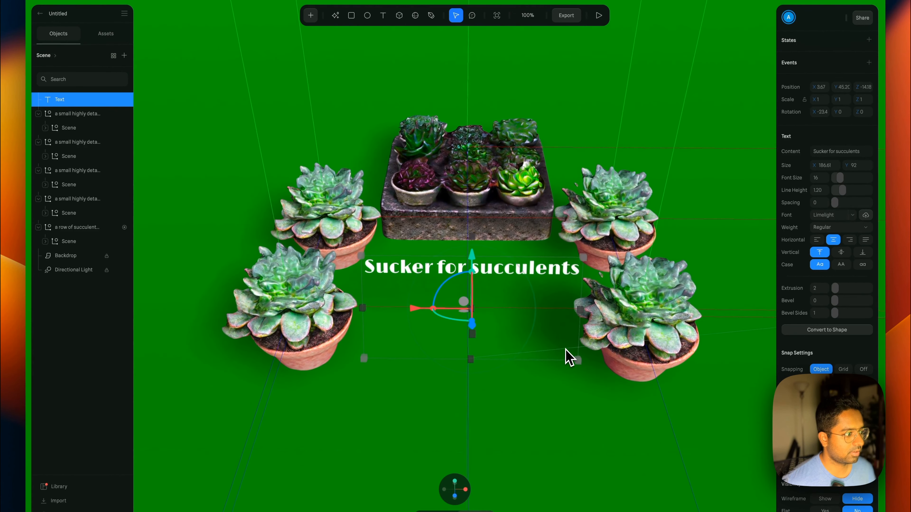
pyautogui.moveTo(474, 257); pyautogui.dragTo(471, 296)
# - Show the succulent tray in its second state and lower the text further below it, between the two front pots
pyautogui.click(458, 161)
pyautogui.click(796, 114)
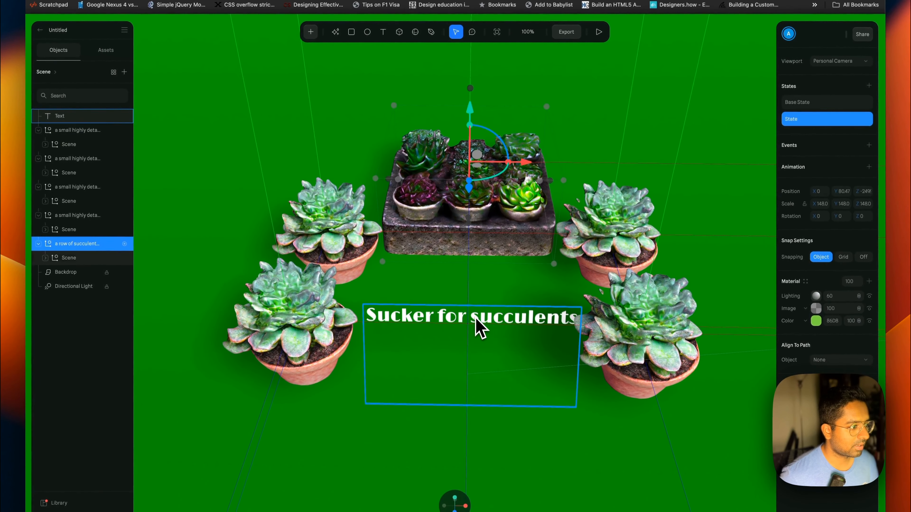
pyautogui.click(464, 283)
pyautogui.moveTo(473, 307); pyautogui.dragTo(473, 314)
# - Return the succulent tray to its Base State and give it a Mouse Down event with a Transition action
pyautogui.click(473, 209)
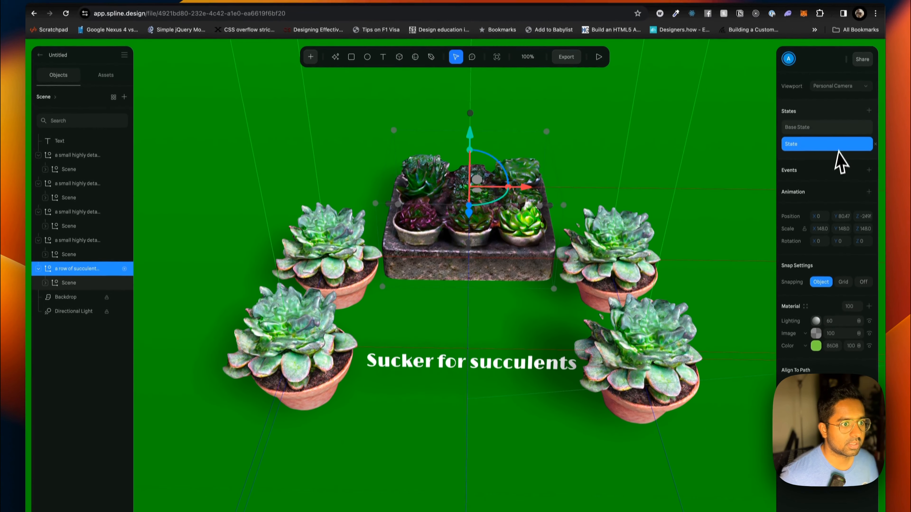
pyautogui.click(824, 102)
pyautogui.keyDown('alt'); pyautogui.moveTo(534, 183); pyautogui.dragTo(537, 177); pyautogui.keyUp('alt')
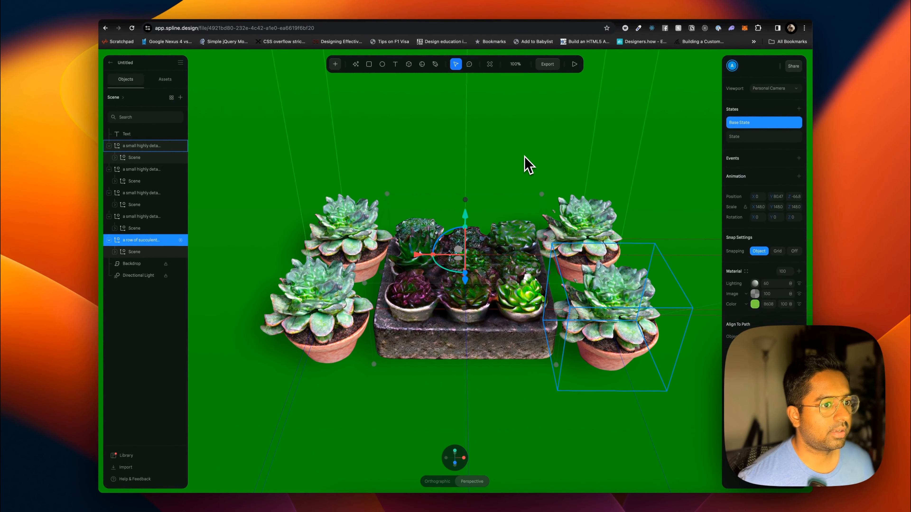
pyautogui.click(799, 158)
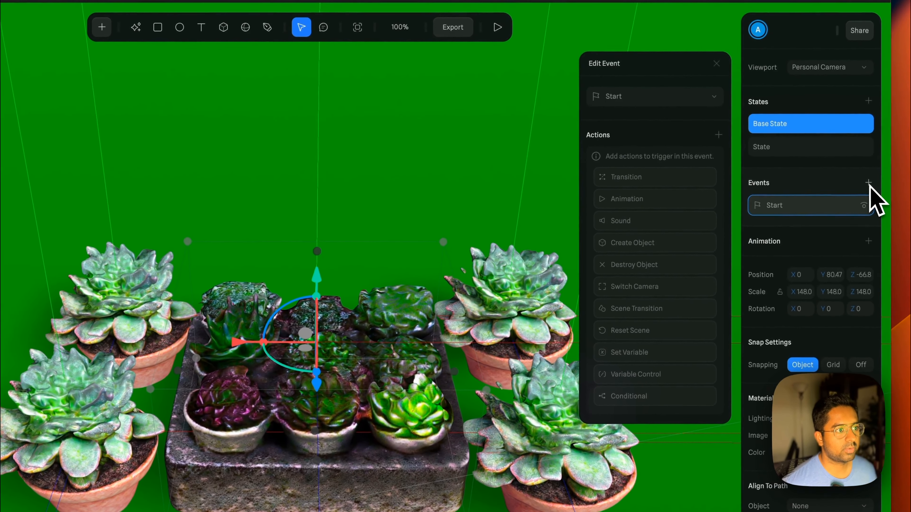
pyautogui.click(638, 100)
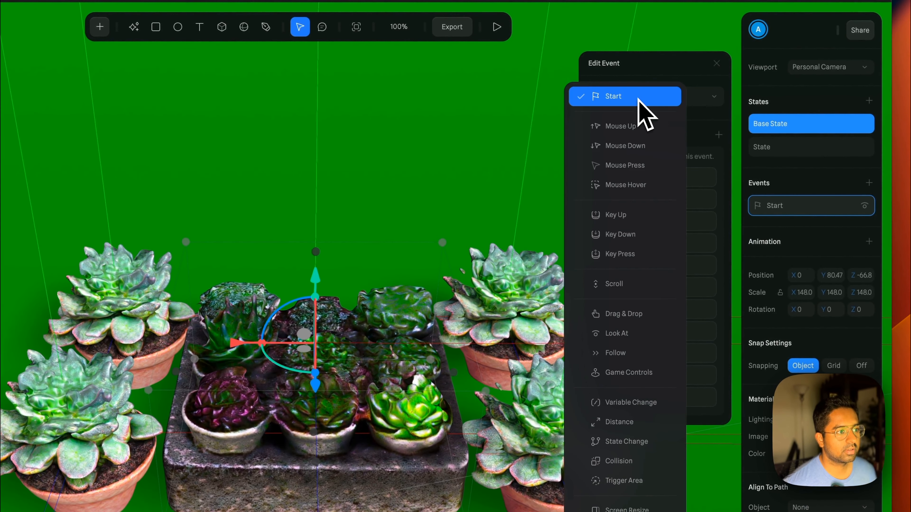
pyautogui.click(632, 147)
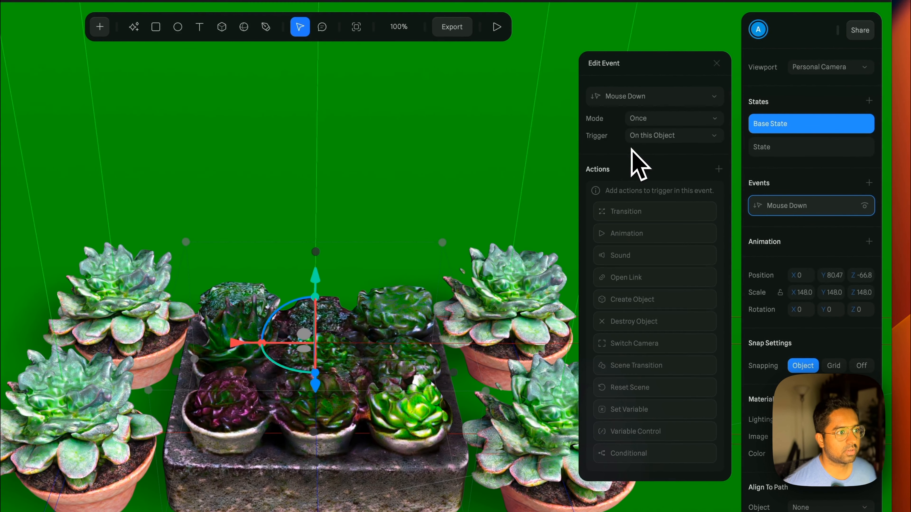
pyautogui.click(631, 216)
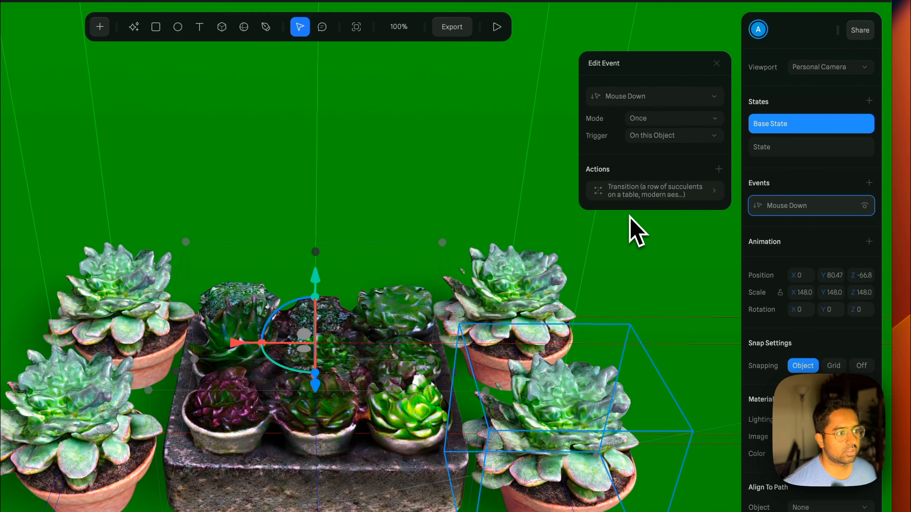
# - Set the tray's transition to go from Base State to State with Spring easing, and play the scene to test it
pyautogui.click(641, 196)
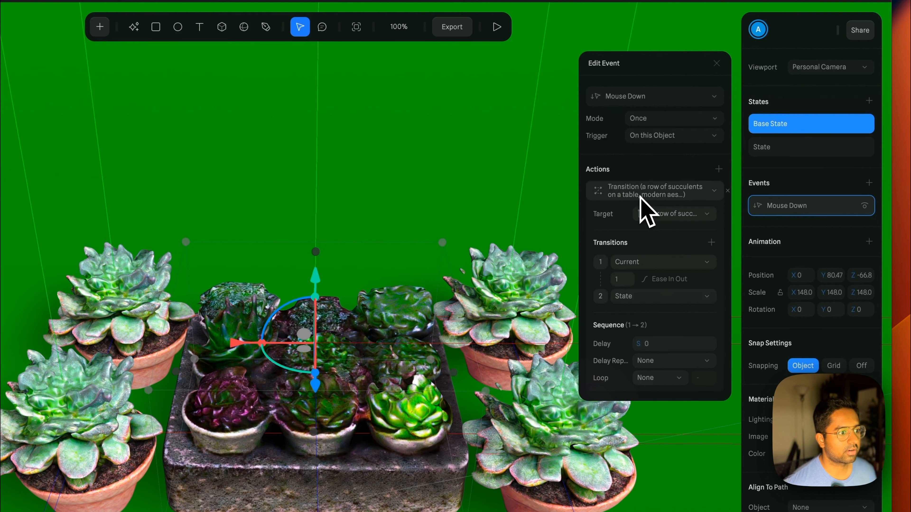
pyautogui.click(654, 267)
pyautogui.click(642, 291)
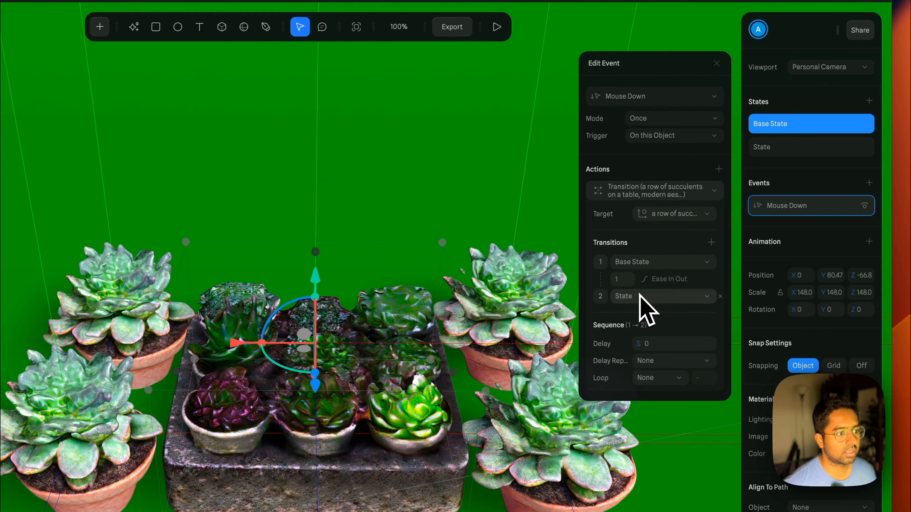
pyautogui.click(638, 298)
pyautogui.click(638, 298)
pyautogui.click(677, 280)
pyautogui.click(671, 323)
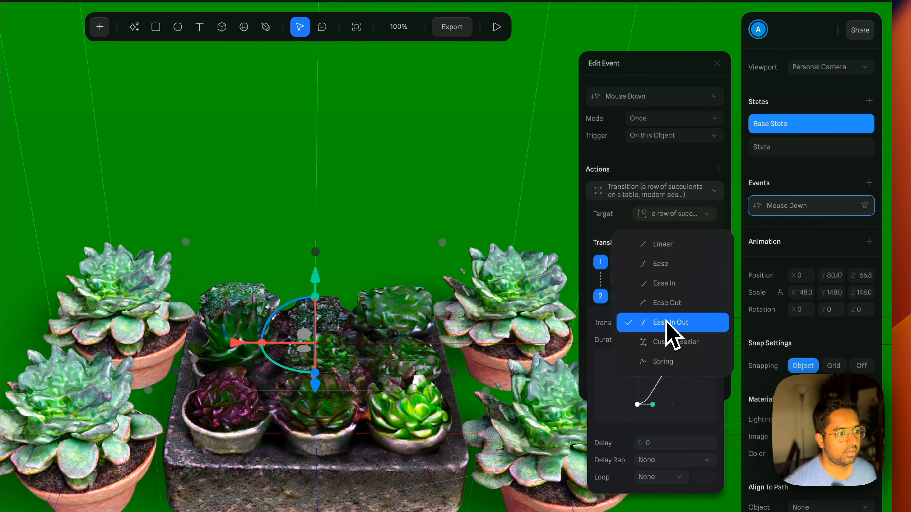
pyautogui.click(669, 363)
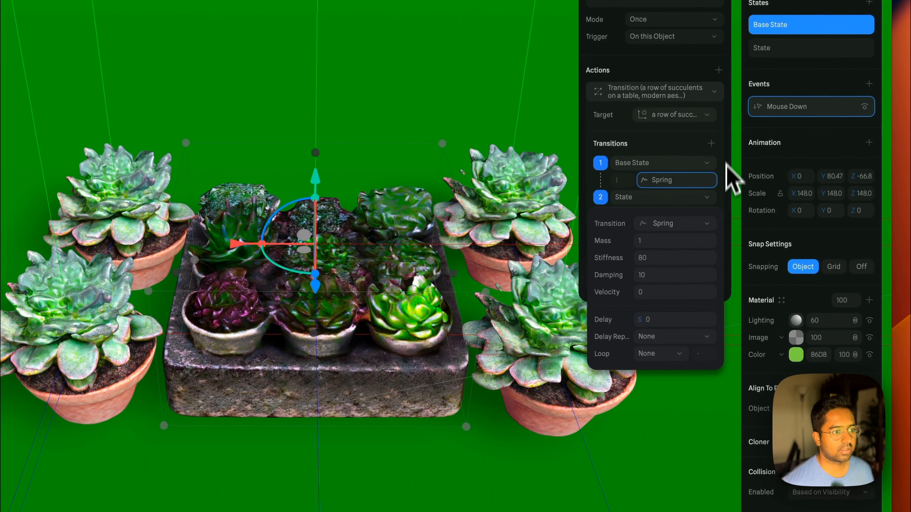
pyautogui.click(728, 251)
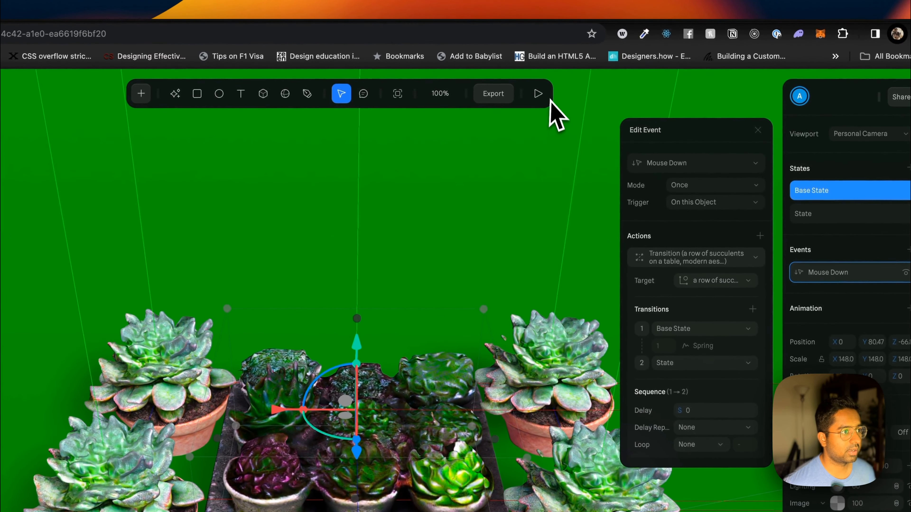
pyautogui.click(539, 94)
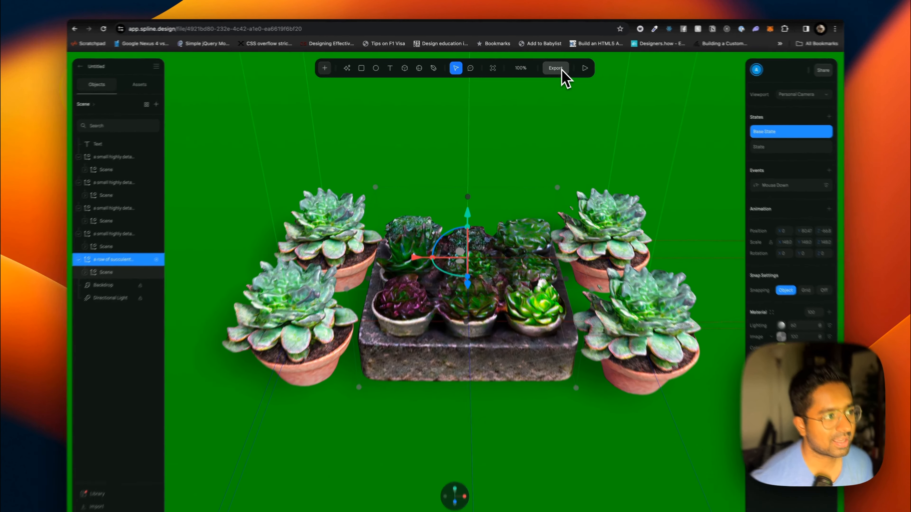
# - Open the play settings of the public URL export and turn off the logo and page scroll
pyautogui.click(552, 64)
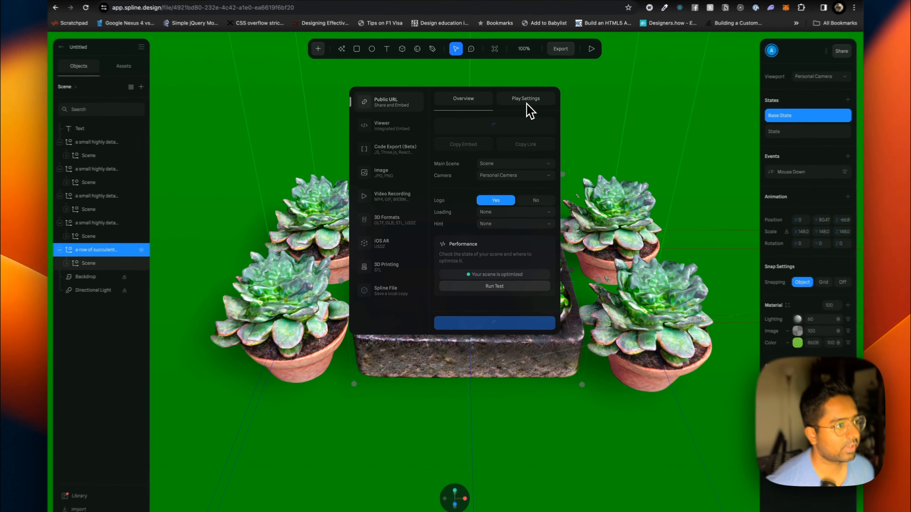
pyautogui.click(516, 108)
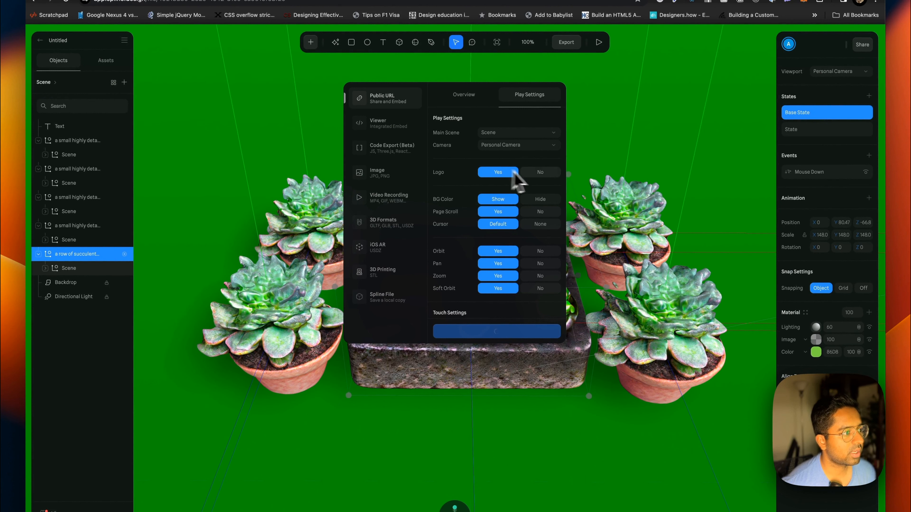
pyautogui.click(542, 173)
pyautogui.scroll(-1, 472, 187)
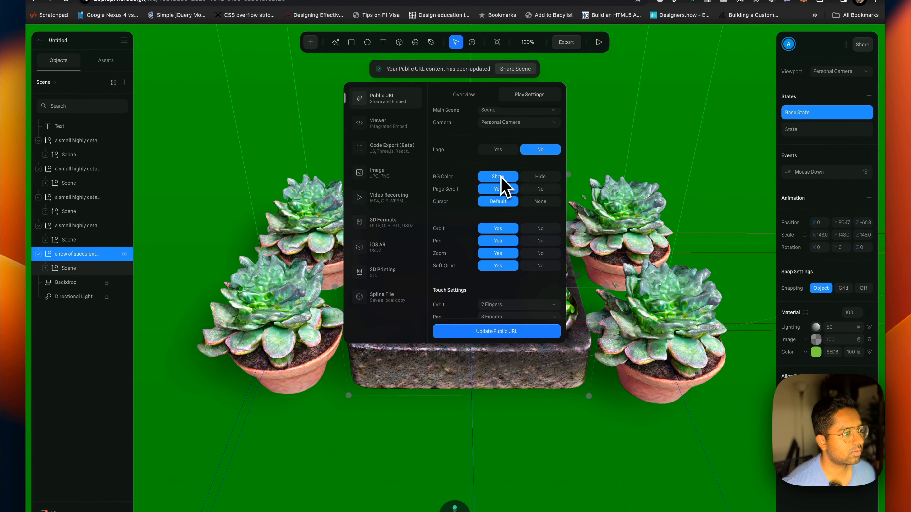
pyautogui.click(541, 190)
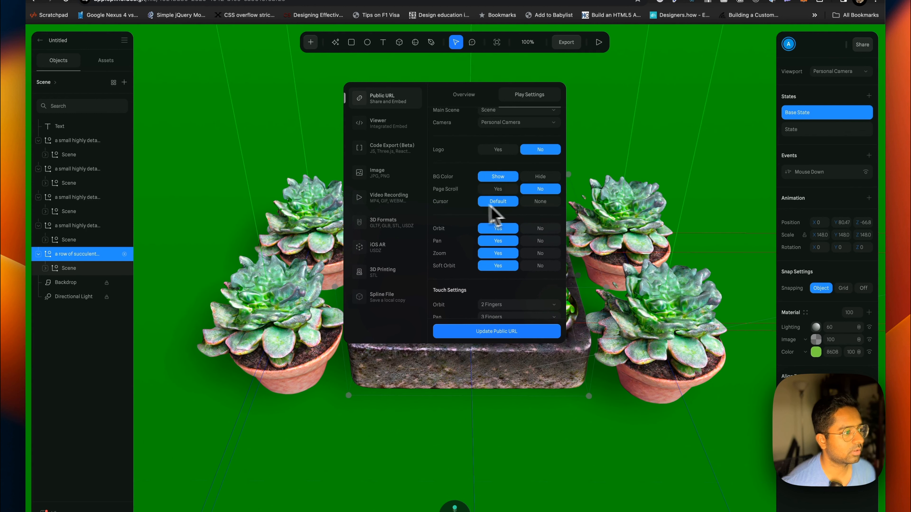
# - Disable orbit, pan and zoom in the public URL play settings
pyautogui.scroll(-1, 446, 232)
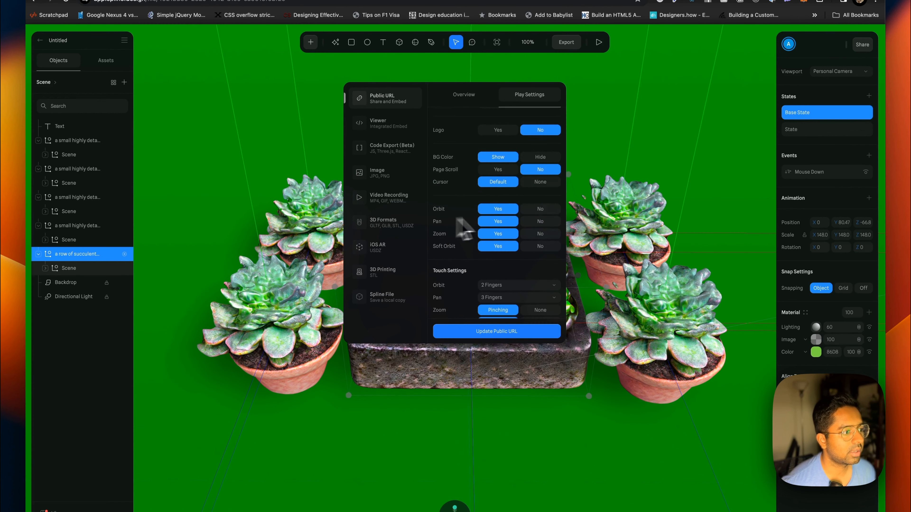
pyautogui.click(540, 210)
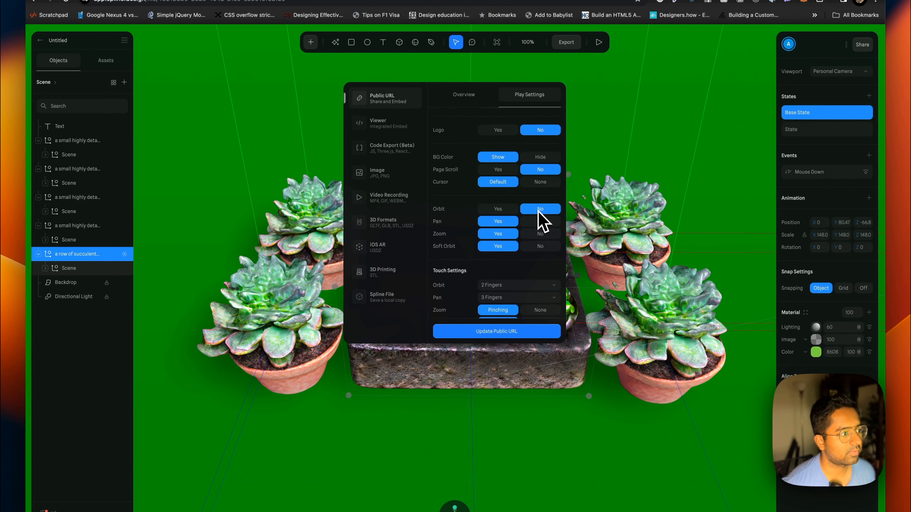
pyautogui.click(542, 222)
pyautogui.click(545, 235)
pyautogui.scroll(-4, 484, 250)
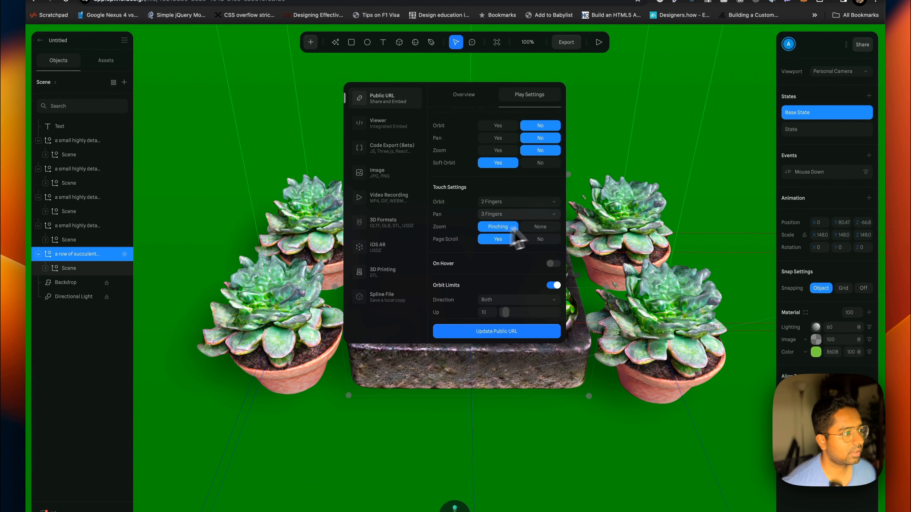
# - Disable touch orbit and touch pan in the public URL play settings
pyautogui.click(534, 203)
pyautogui.click(517, 230)
pyautogui.click(516, 214)
pyautogui.click(515, 239)
pyautogui.scroll(-2, 523, 248)
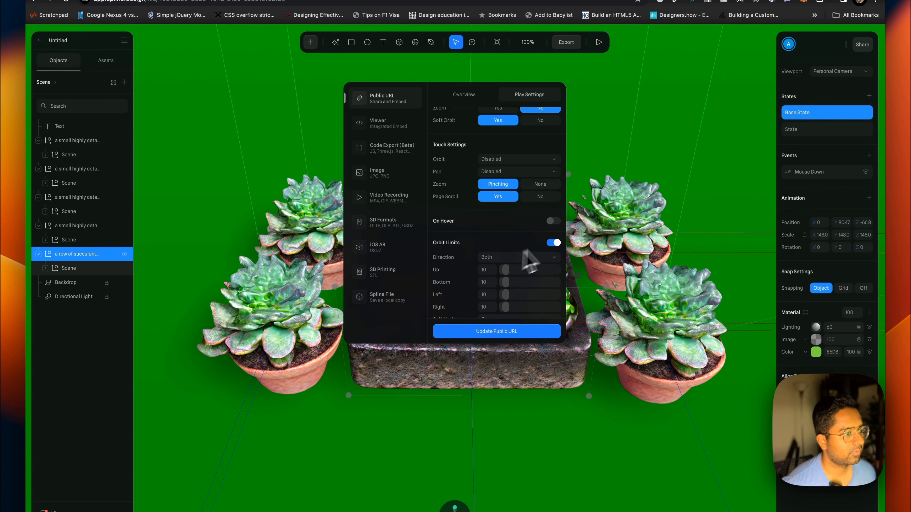
# - Turn on the On Hover setting with Orbit Camera behavior and update the public URL
pyautogui.click(553, 220)
pyautogui.scroll(-1, 502, 234)
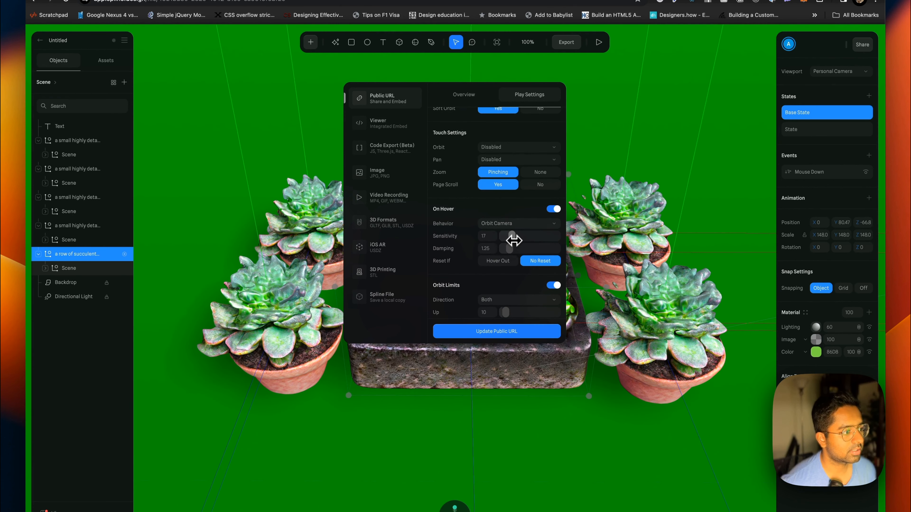
pyautogui.scroll(10, 492, 249)
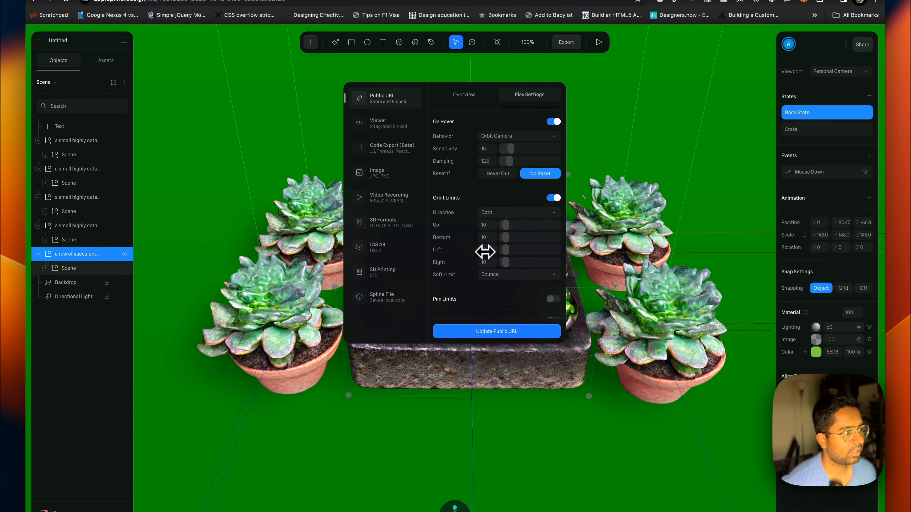
pyautogui.click(462, 102)
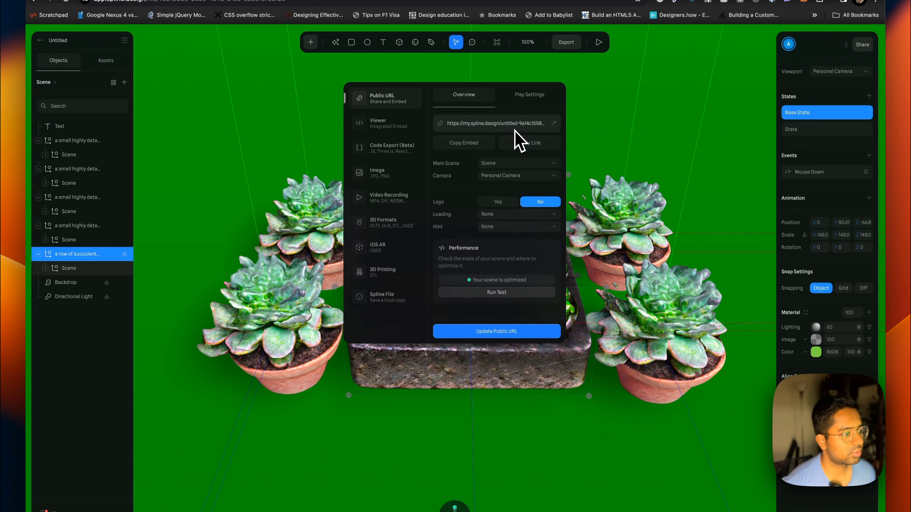
pyautogui.click(501, 334)
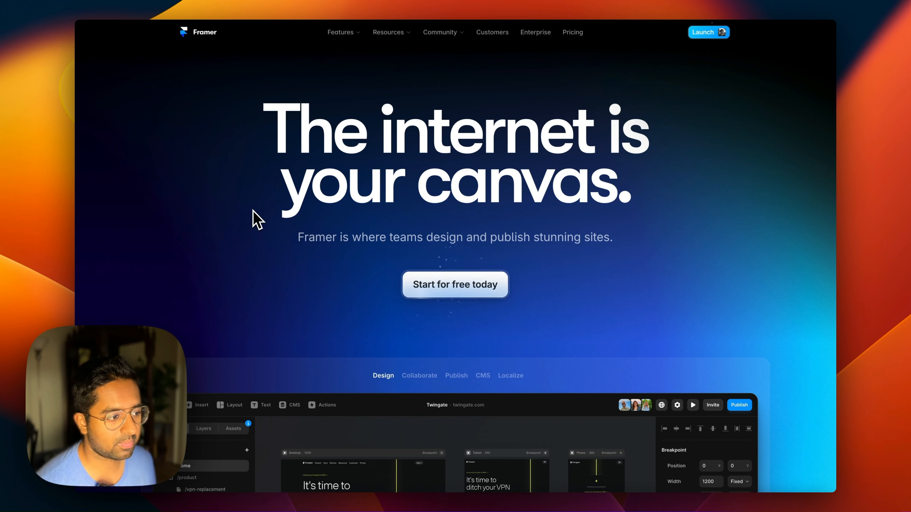
# - Create a new project in Framer and generate a page from the prompt "A personal blog of a plant lover who collects succulents"
pyautogui.scroll(-5, 253, 211)
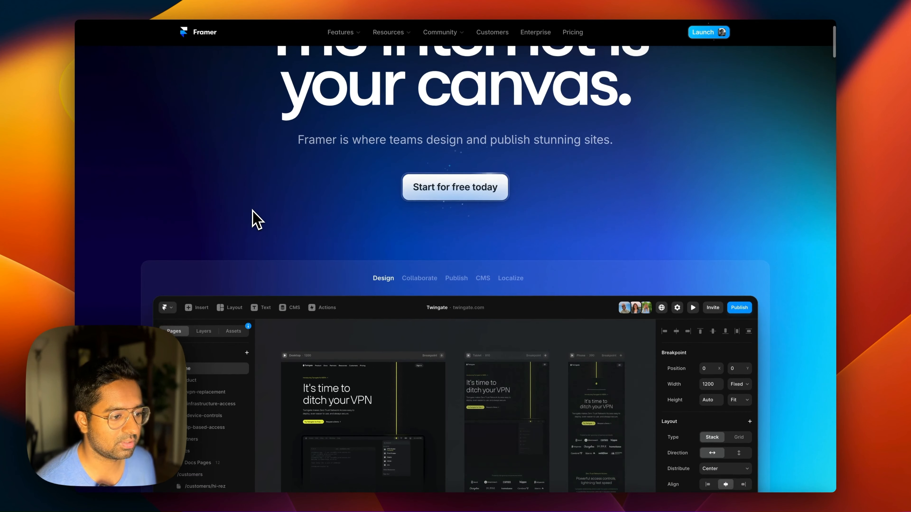
pyautogui.scroll(-4, 253, 211)
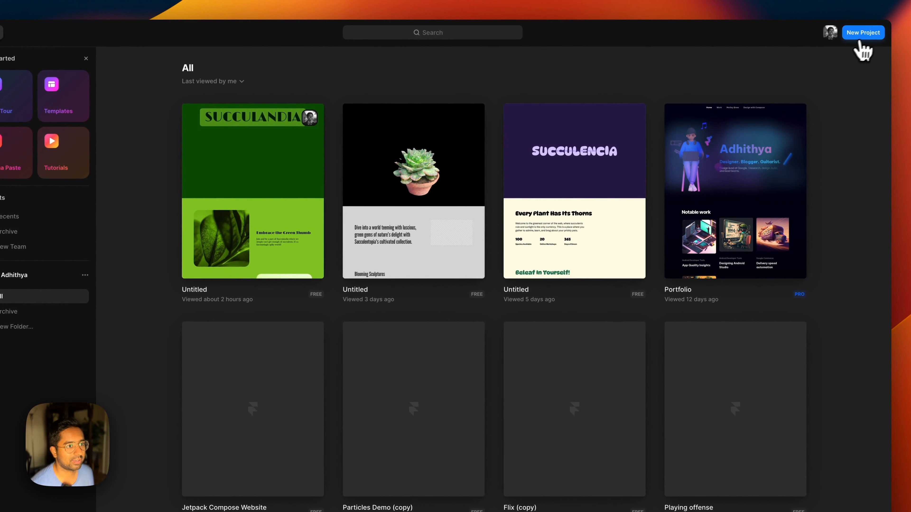
pyautogui.click(868, 36)
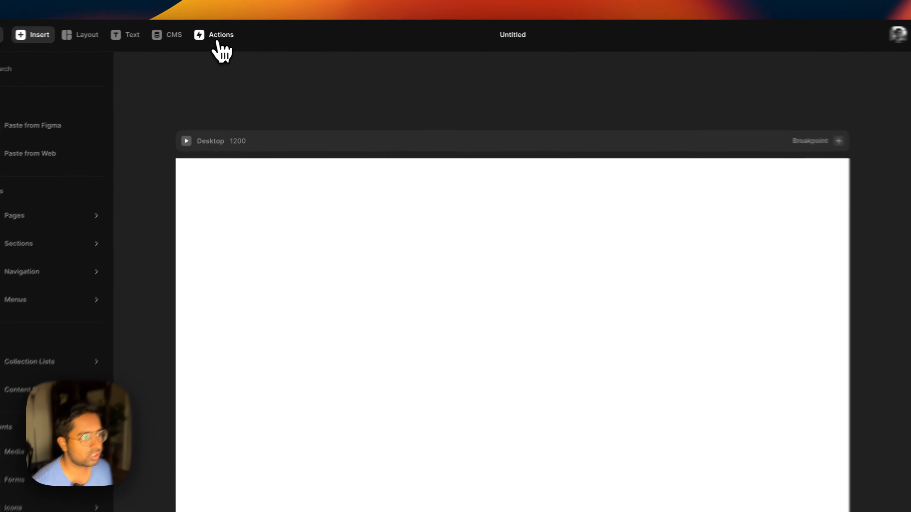
pyautogui.click(249, 32)
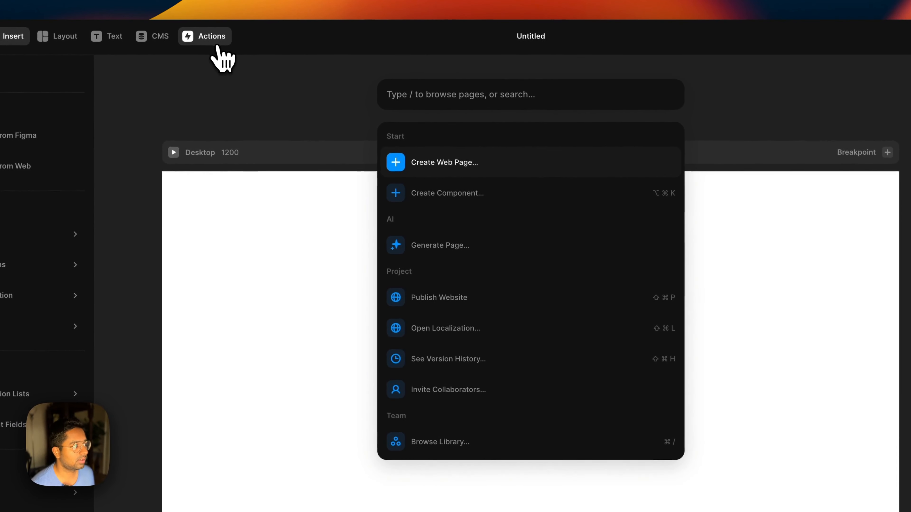
pyautogui.click(438, 247)
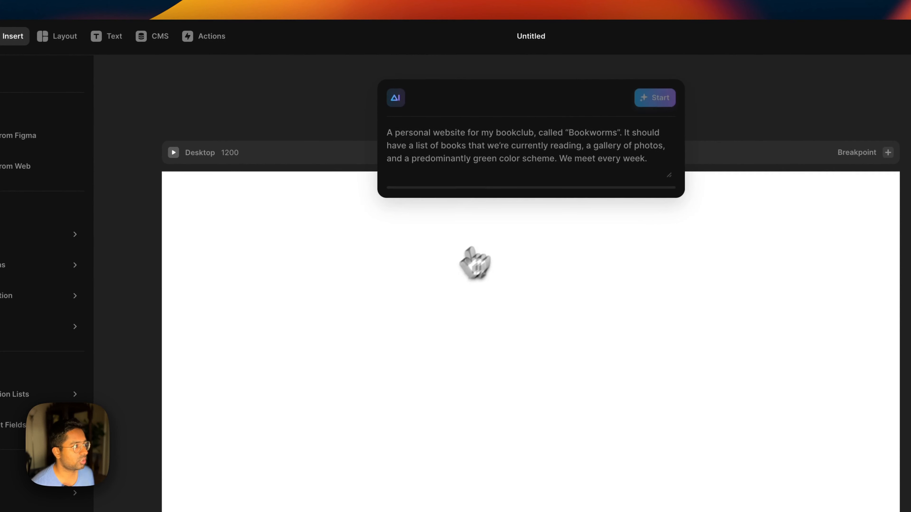
pyautogui.write('A personal blog of a plant lover who collects succulents')
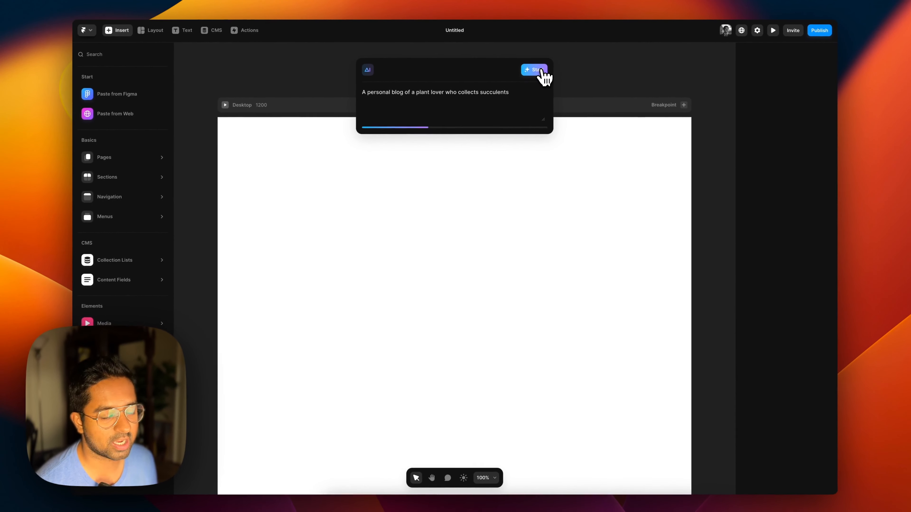
pyautogui.click(534, 70)
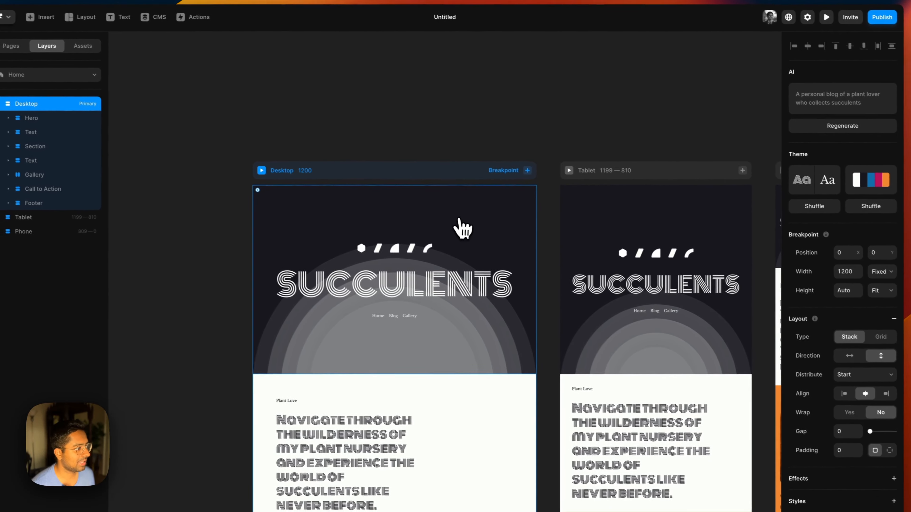
# - Refresh the suggested AI palettes and apply the green-to-yellow palette to the generated page
pyautogui.click(814, 166)
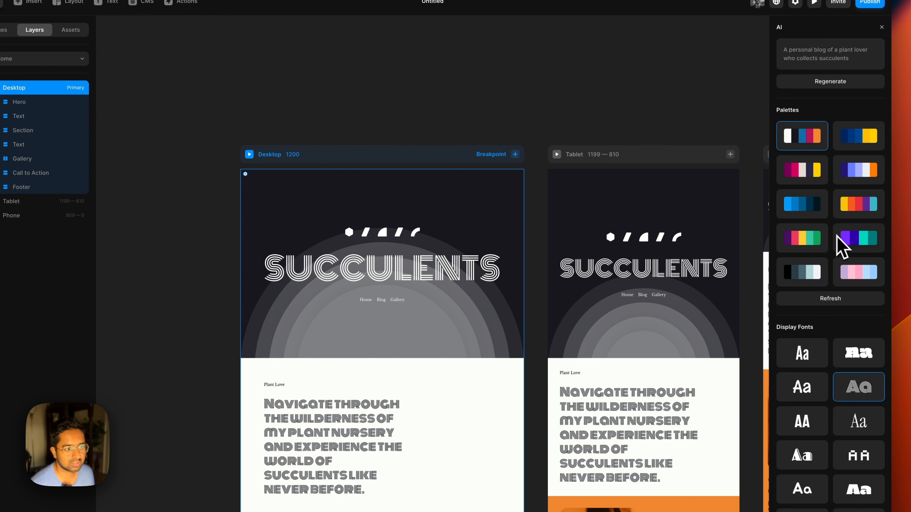
pyautogui.click(819, 301)
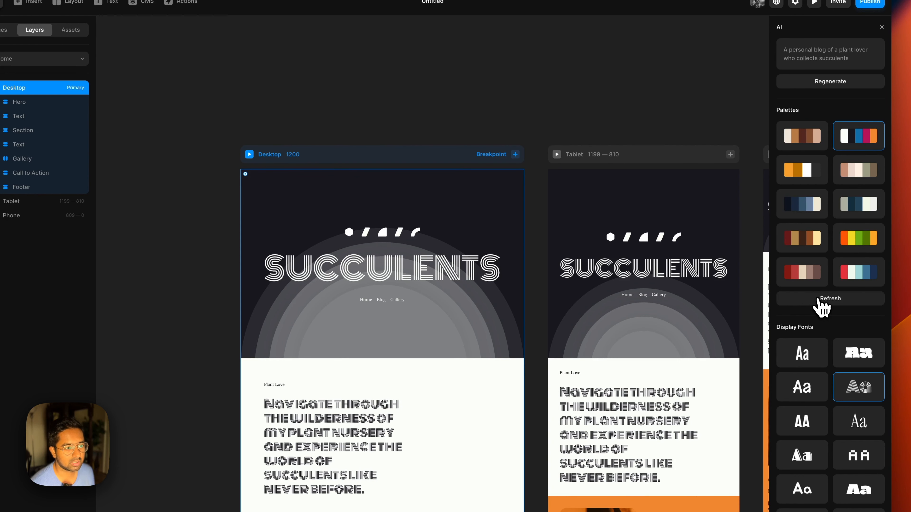
pyautogui.click(819, 302)
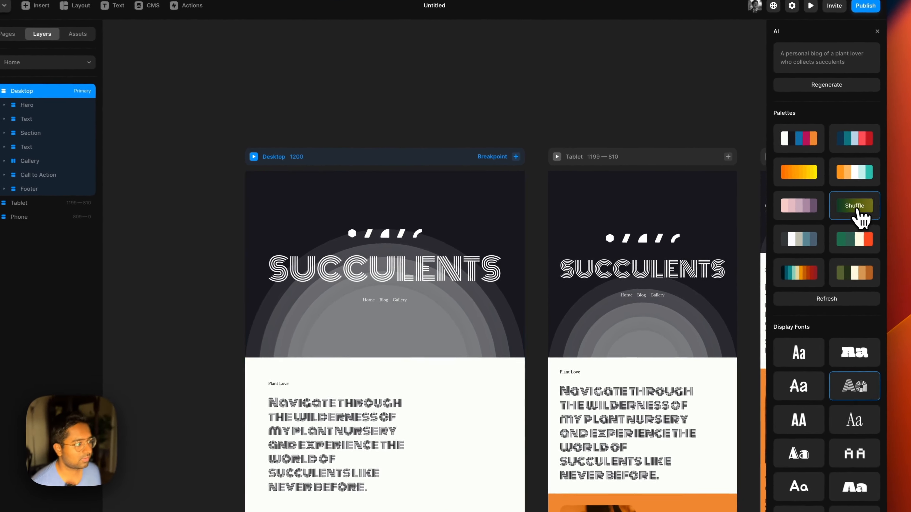
pyautogui.click(809, 198)
pyautogui.hscroll(-1, 197, 217)
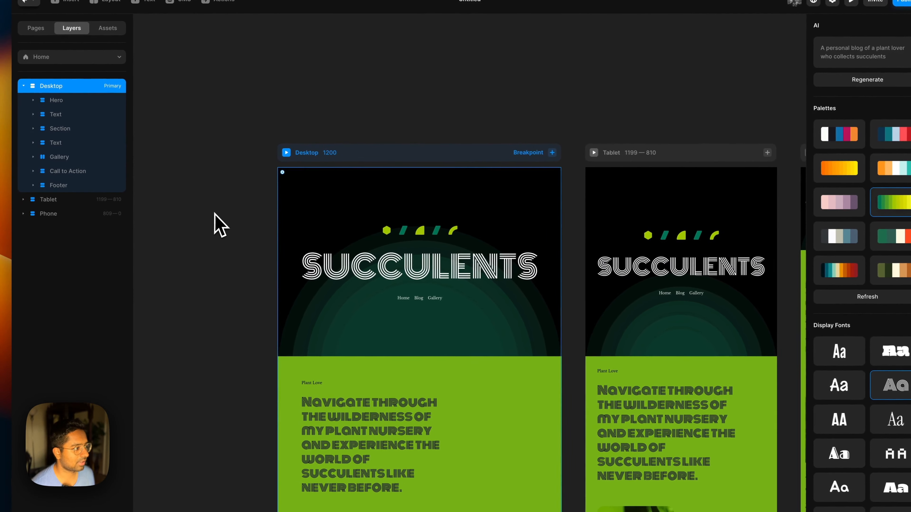
# - Delete the navigation menu and the row of geometric shapes from the desktop hero
pyautogui.click(346, 241)
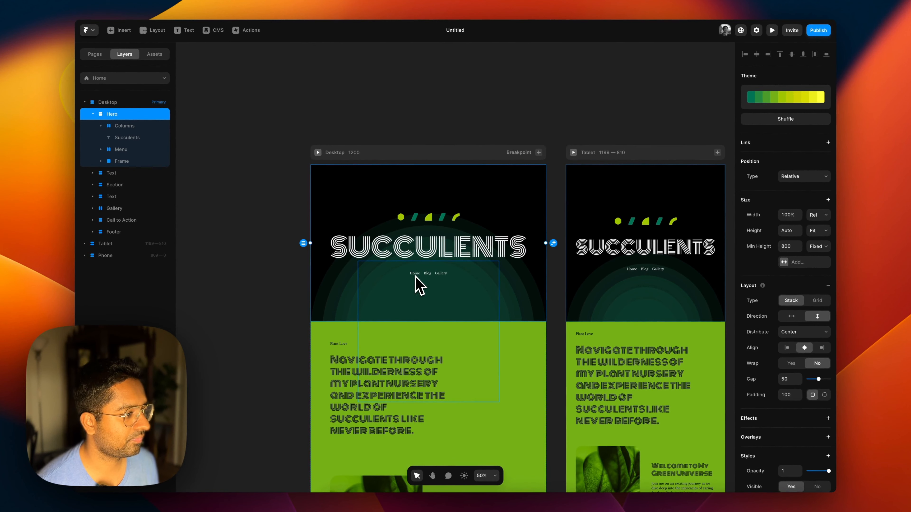
pyautogui.click(415, 276)
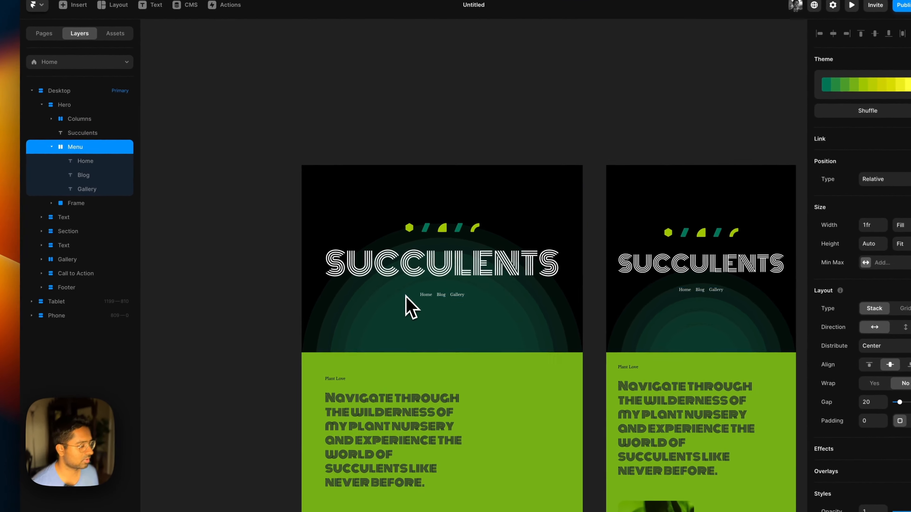
pyautogui.press('Delete')
pyautogui.click(413, 239)
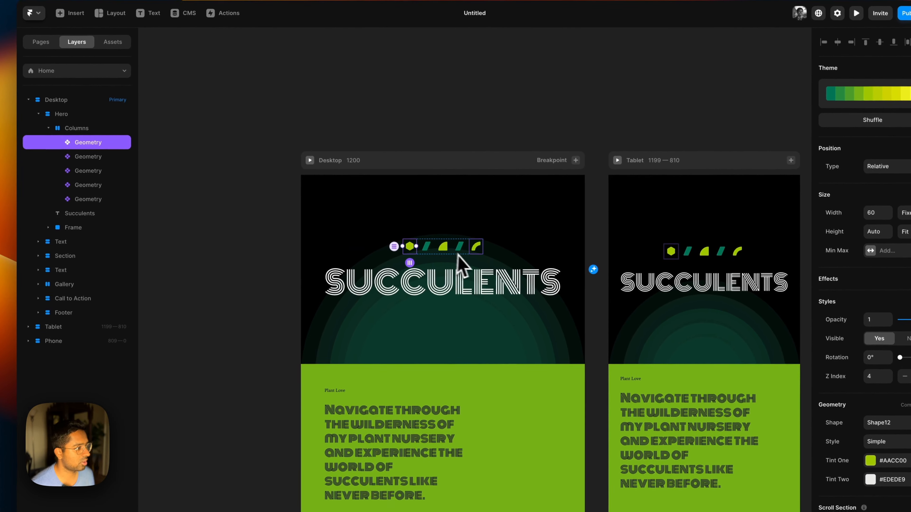
pyautogui.click(79, 132)
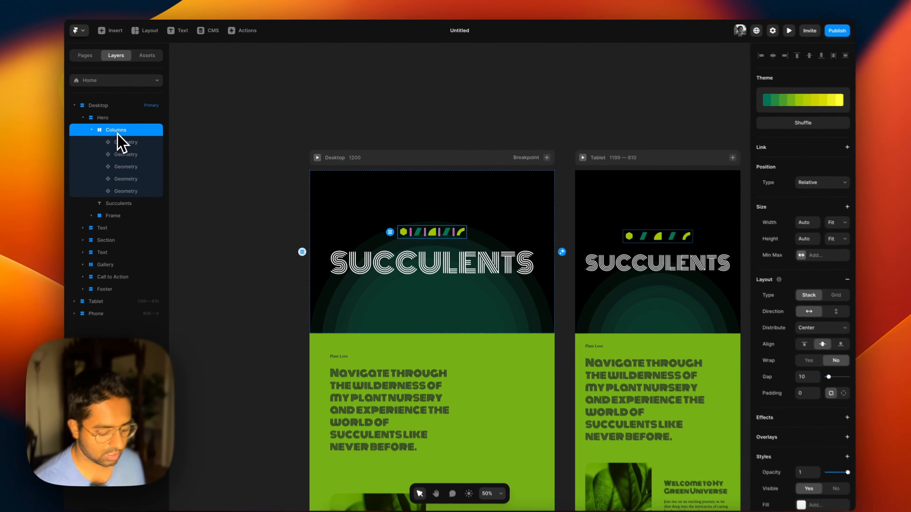
pyautogui.press('Delete')
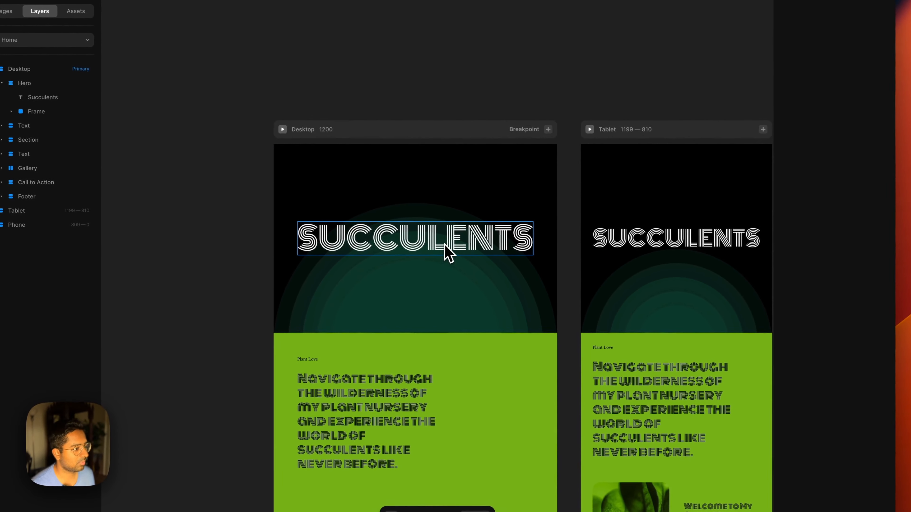
# - Reduce the text size of the hero's Succulents heading to 50%
pyautogui.click(448, 253)
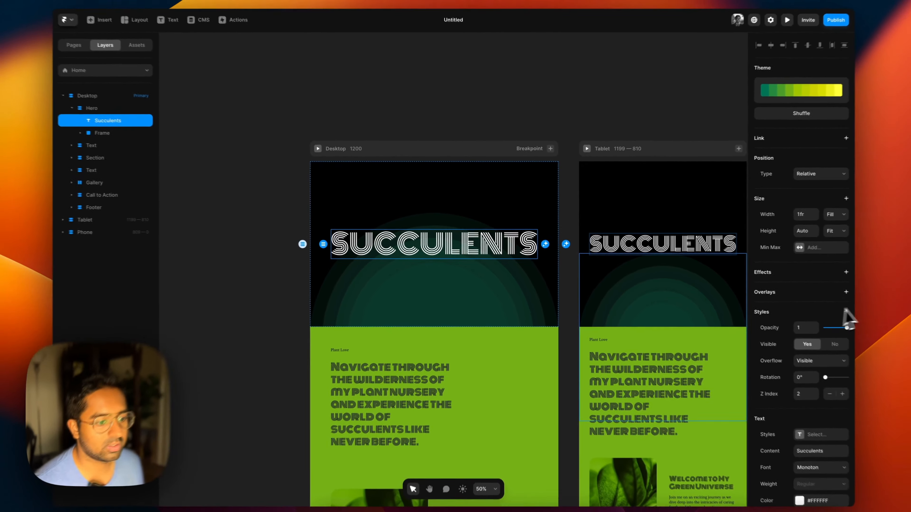
pyautogui.scroll(-4, 889, 350)
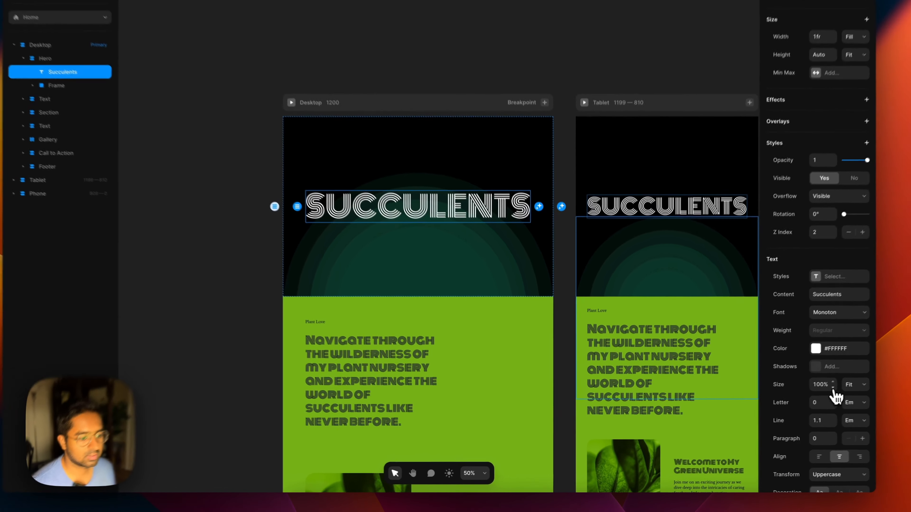
pyautogui.click(833, 389)
pyautogui.click(833, 389)
pyautogui.click(833, 389)
pyautogui.click(833, 389)
pyautogui.click(833, 390)
pyautogui.click(834, 390)
pyautogui.click(833, 389)
pyautogui.click(833, 389)
pyautogui.click(846, 383)
pyautogui.click(846, 382)
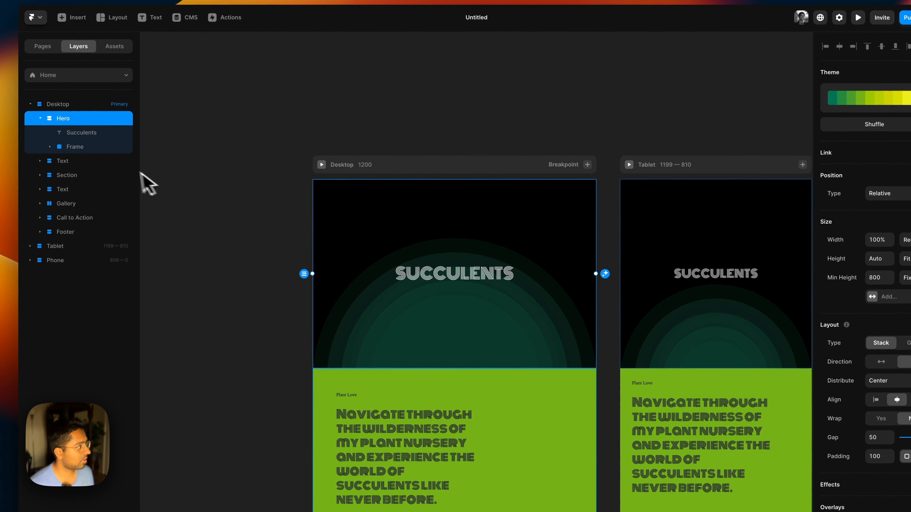
# - Set the hero stack's distribution to Start and delete the frame of concentric circles behind the heading
pyautogui.scroll(-1, 785, 250)
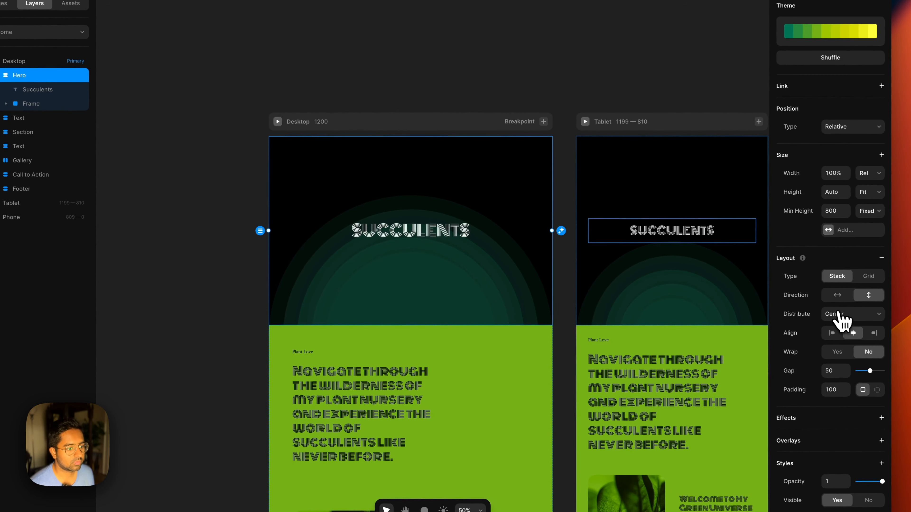
pyautogui.click(835, 304)
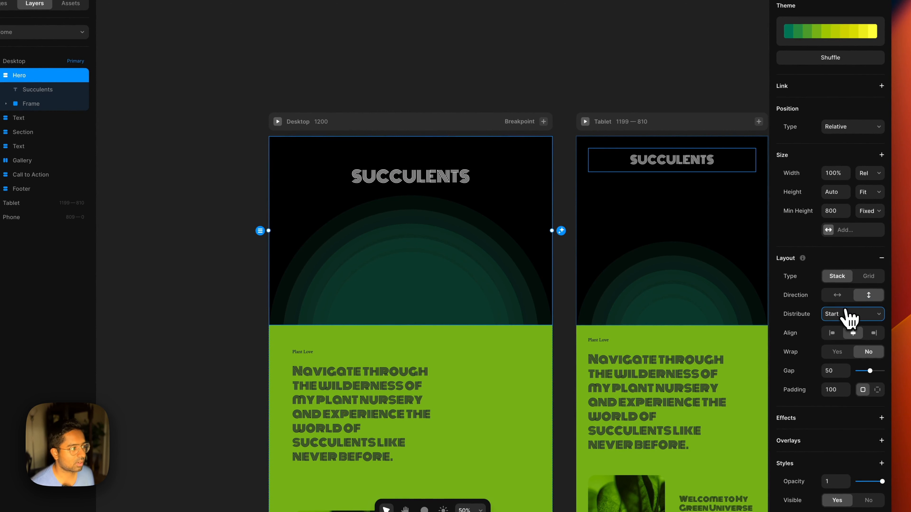
pyautogui.click(413, 176)
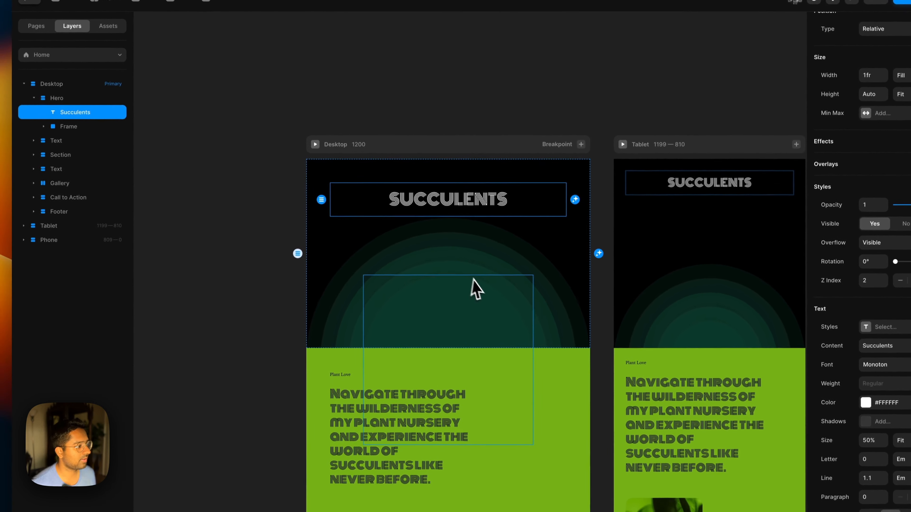
pyautogui.click(476, 287)
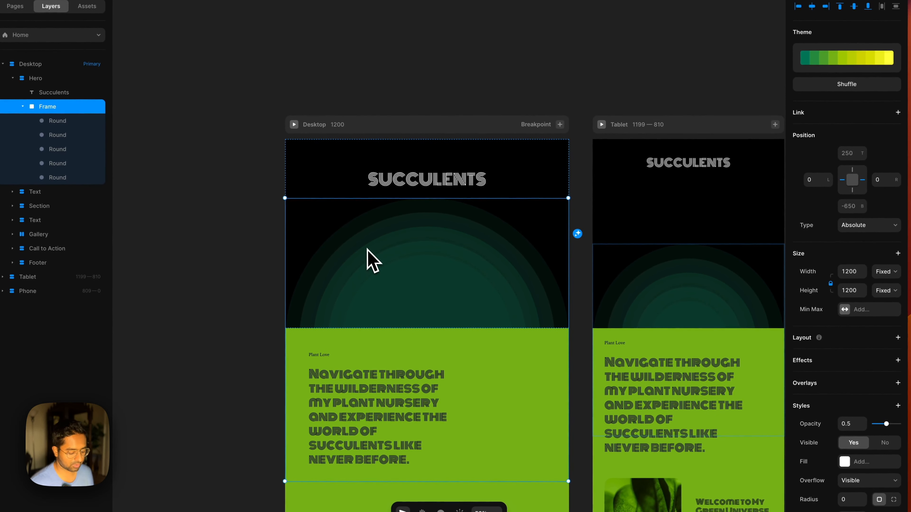
pyautogui.press('Delete')
# - Insert an Embed component into the desktop hero below the Succulents heading
pyautogui.click(455, 249)
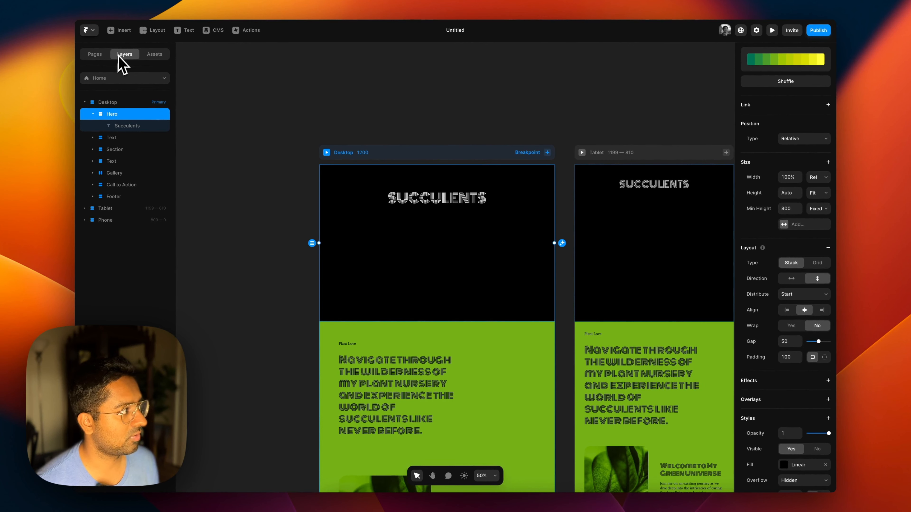
pyautogui.click(122, 31)
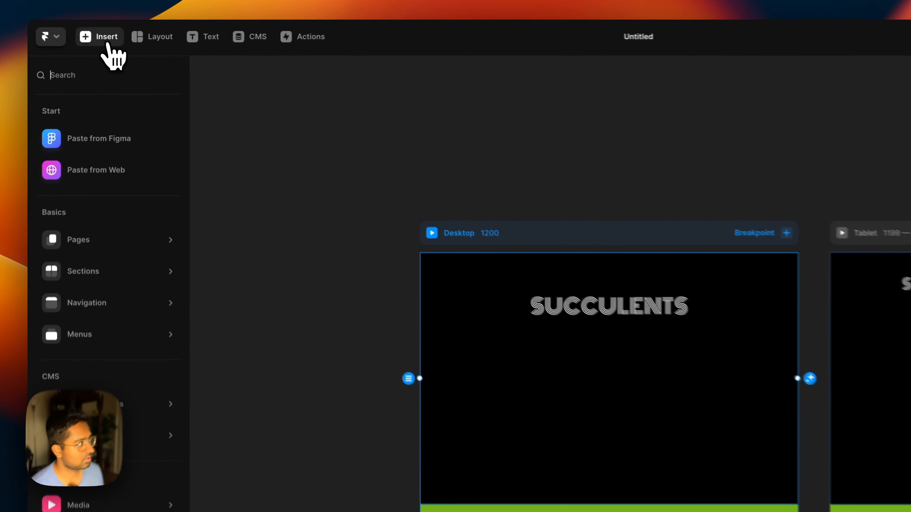
pyautogui.moveTo(102, 402)
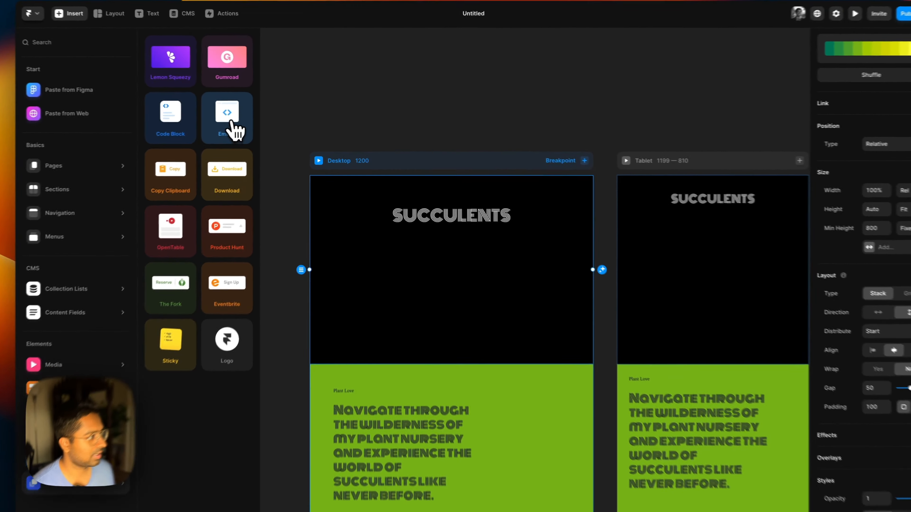
pyautogui.moveTo(254, 134); pyautogui.dragTo(405, 229)
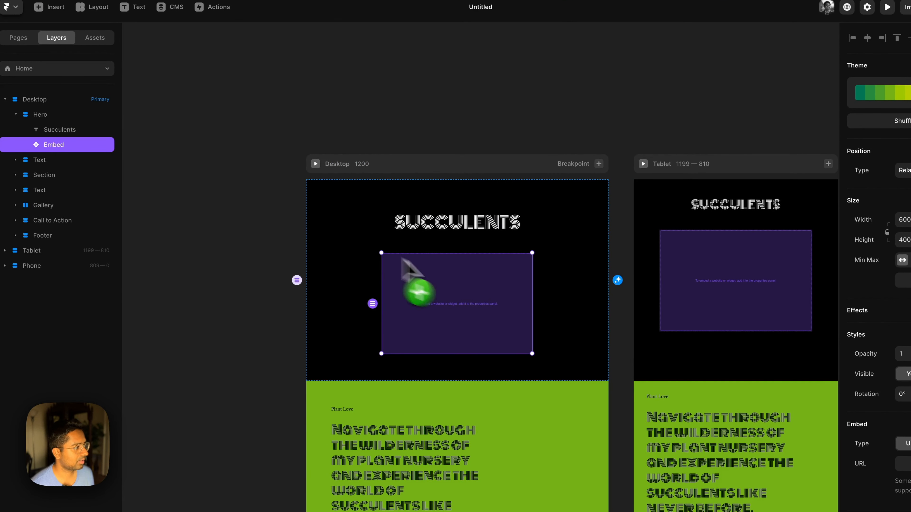
# - Make the embed fill the hero at 1200 by 800 with Absolute position, and paste the Spline scene's public URL into it
pyautogui.moveTo(381, 253); pyautogui.dragTo(259, 172)
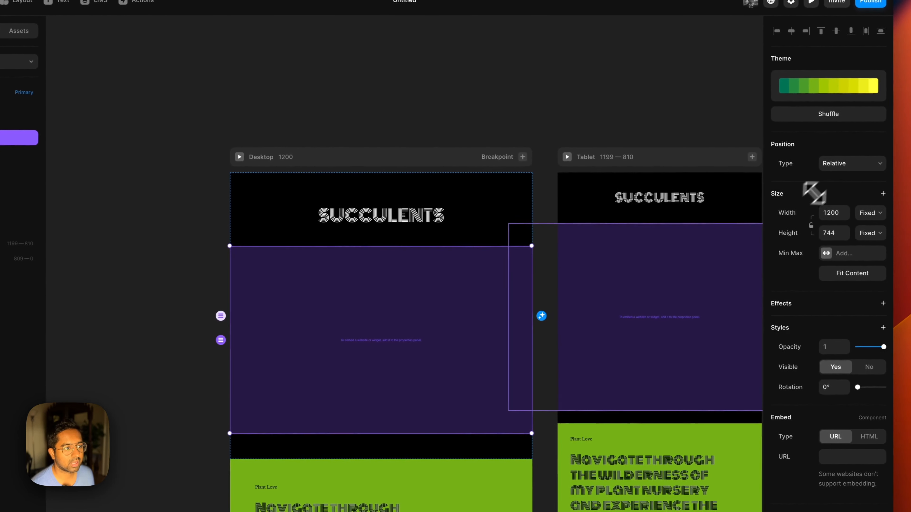
pyautogui.click(839, 153)
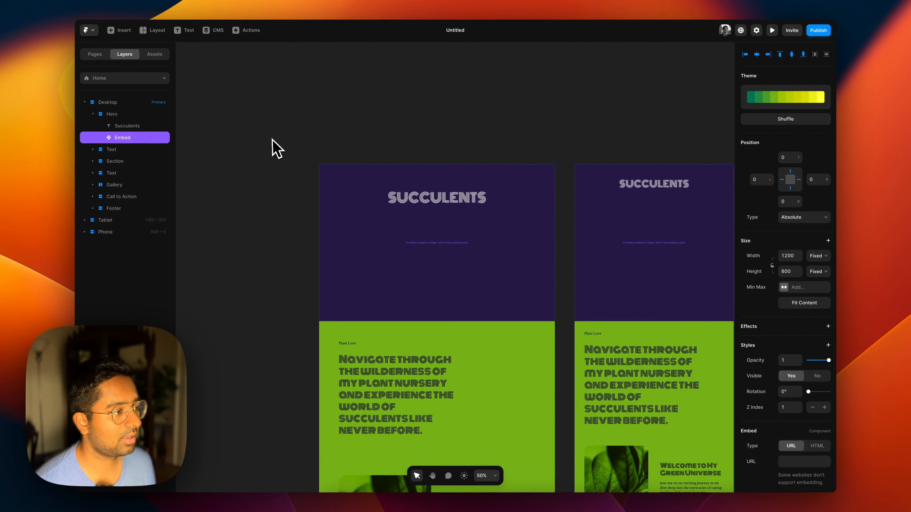
pyautogui.scroll(-1, 275, 147)
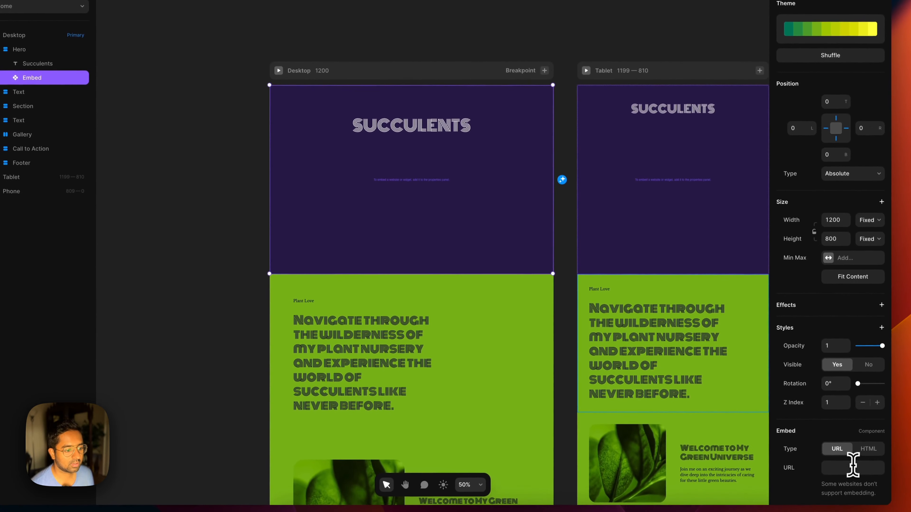
pyautogui.click(853, 467)
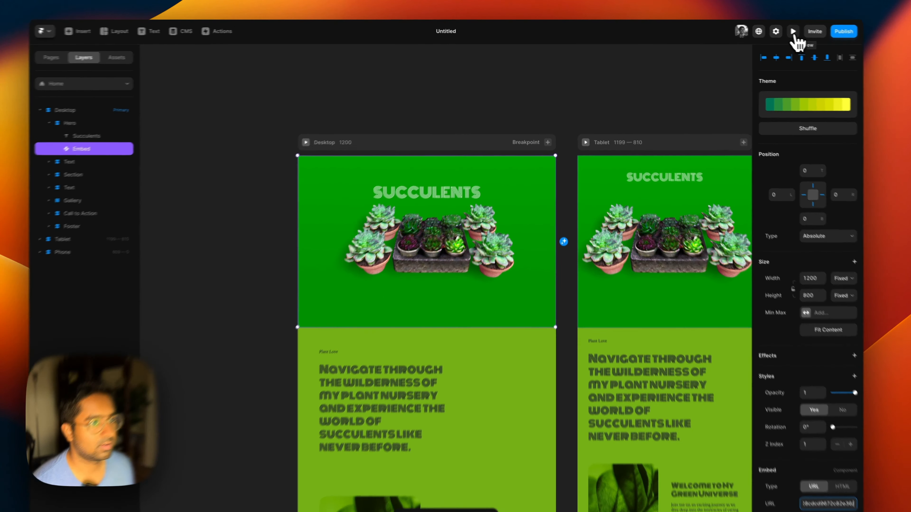
# - Preview the page and look through the hero scene and the sections below it
pyautogui.click(772, 30)
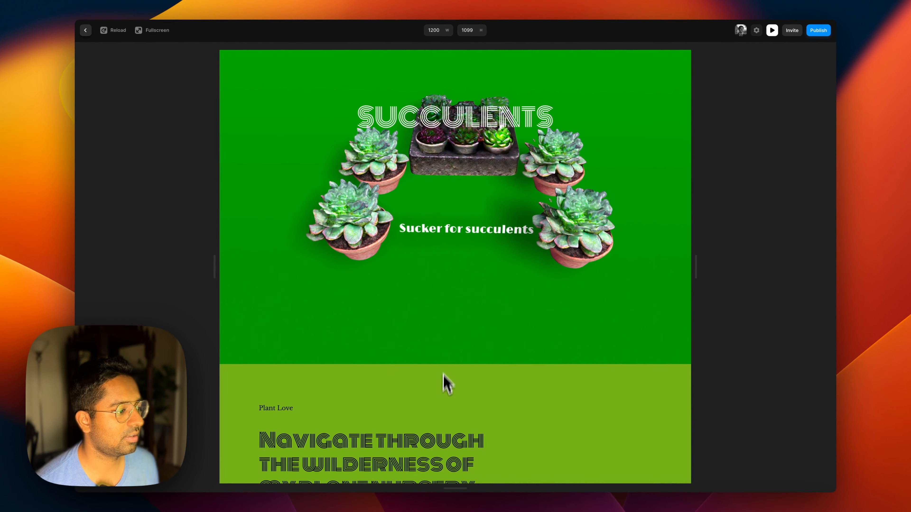
pyautogui.scroll(-10, 443, 395)
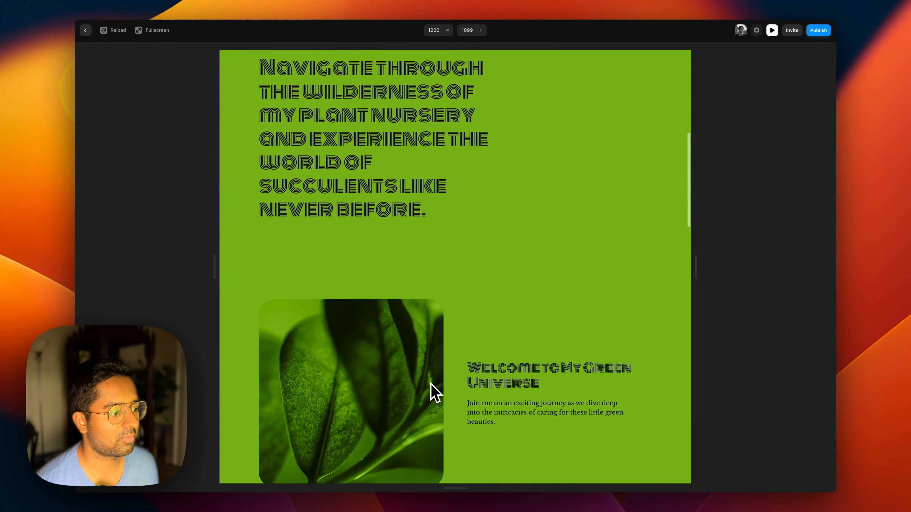
pyautogui.scroll(-12, 434, 383)
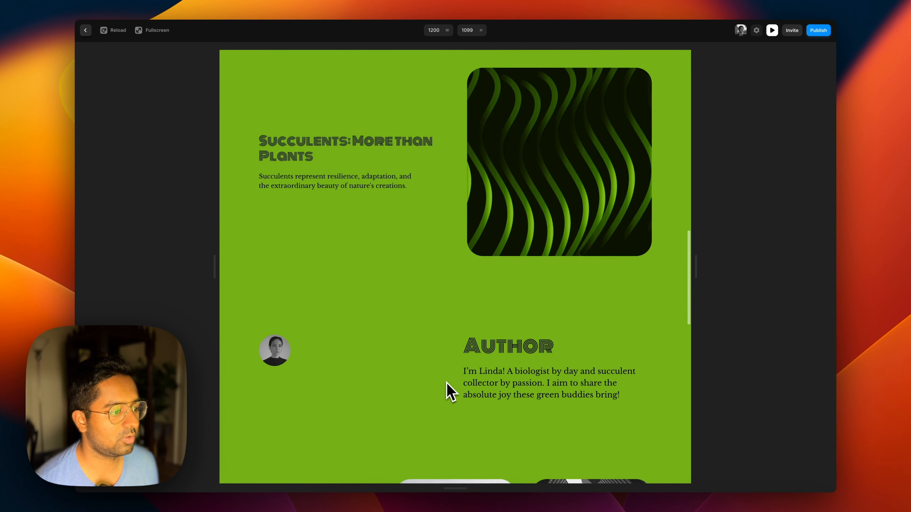
pyautogui.scroll(-10, 447, 385)
pyautogui.scroll(6, 439, 388)
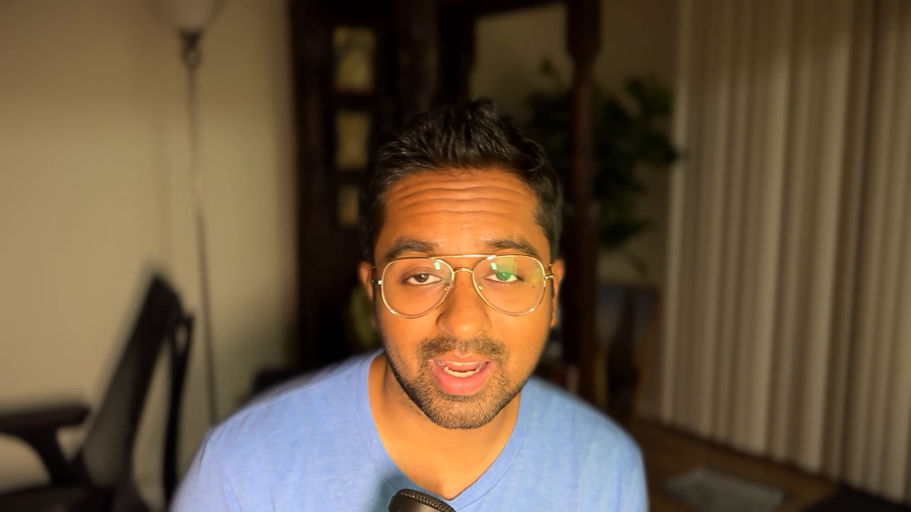